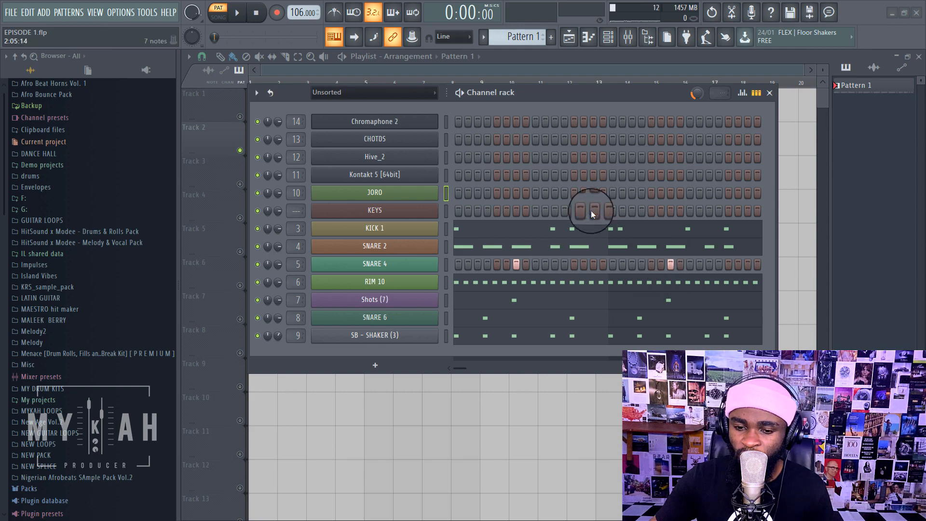
Split Pattern 1 by channel so each drum sound gets its own pattern, and check the resulting pattern list.
{"action": "left_click", "coordinate": [483, 37]}
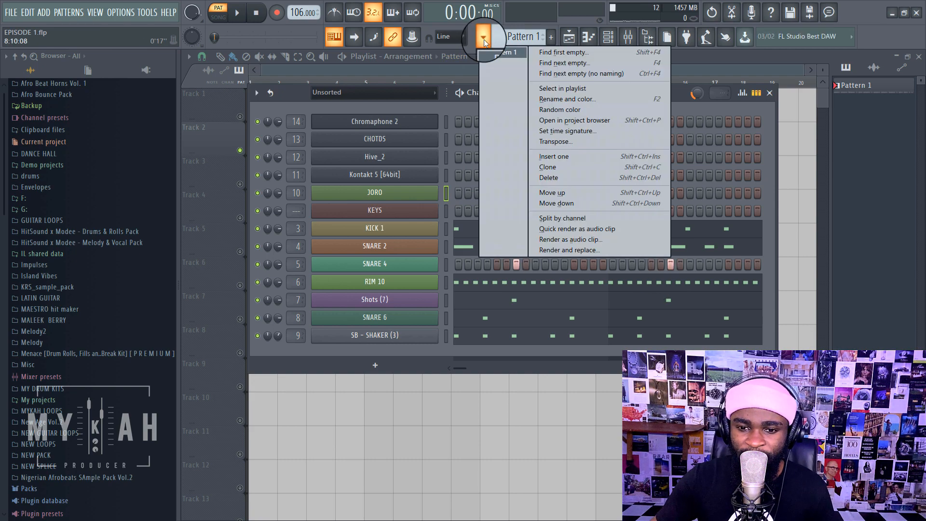
{"action": "left_click", "coordinate": [560, 219]}
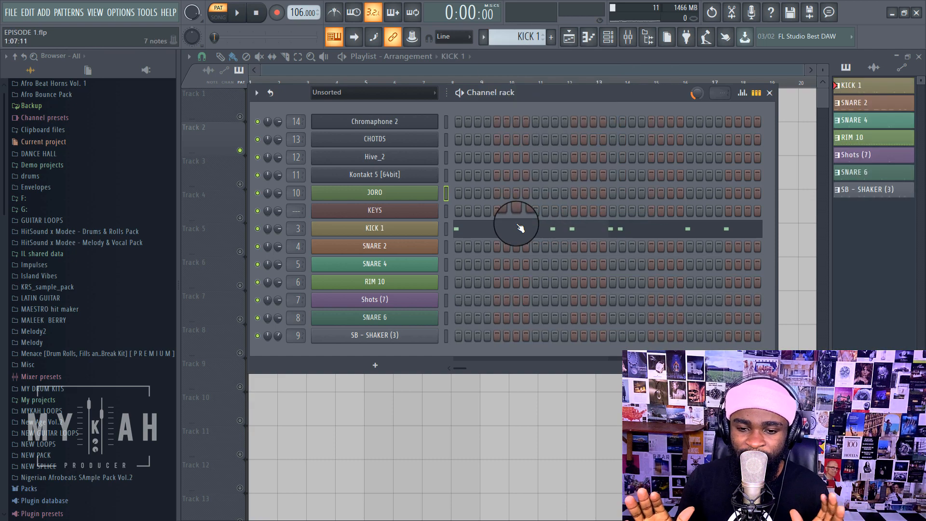
{"action": "left_click", "coordinate": [483, 36]}
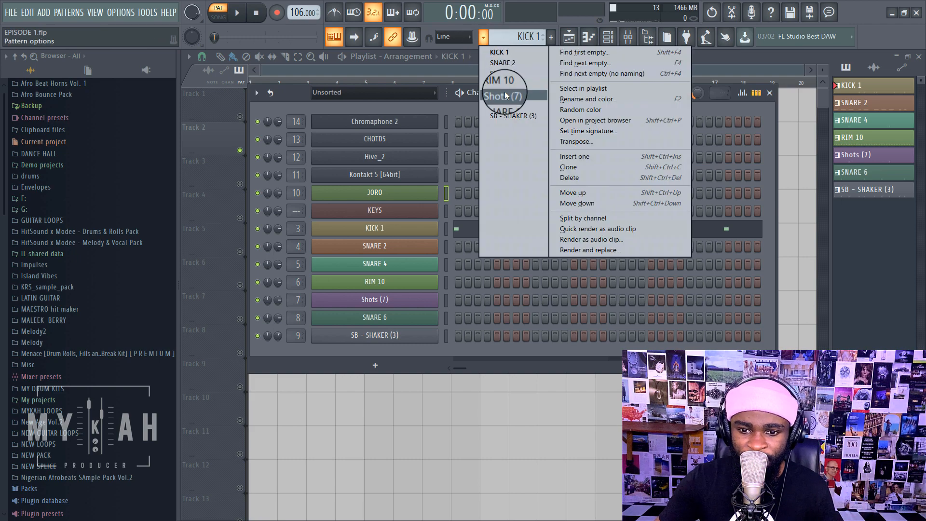
{"action": "left_click", "coordinate": [297, 95]}
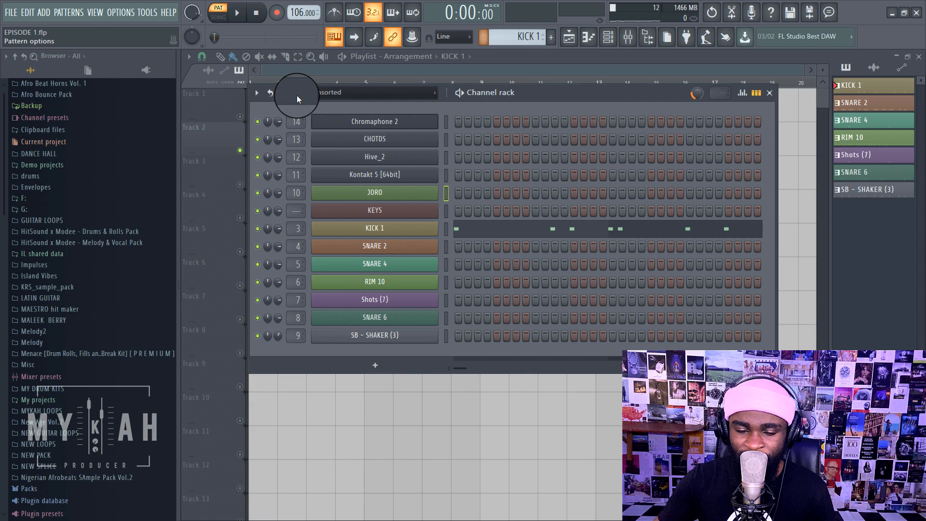
Place the SNARE 2 pattern at bar 1 of Track 1 in the playlist and switch playback to song mode.
{"action": "left_click", "coordinate": [450, 71]}
{"action": "left_click_drag", "start_coordinate": [823, 71], "coordinate": [645, 70]}
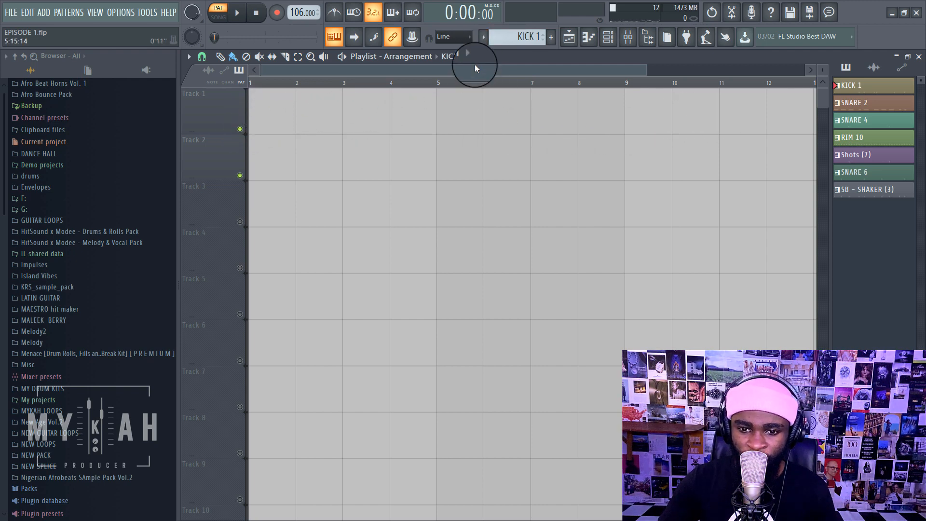
{"action": "left_click", "coordinate": [484, 39]}
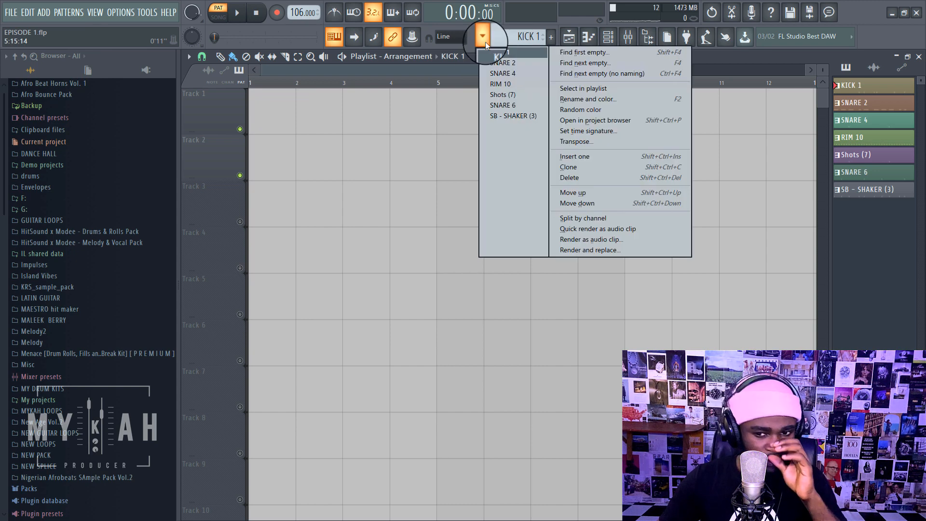
{"action": "left_click", "coordinate": [511, 65]}
{"action": "left_click", "coordinate": [265, 115]}
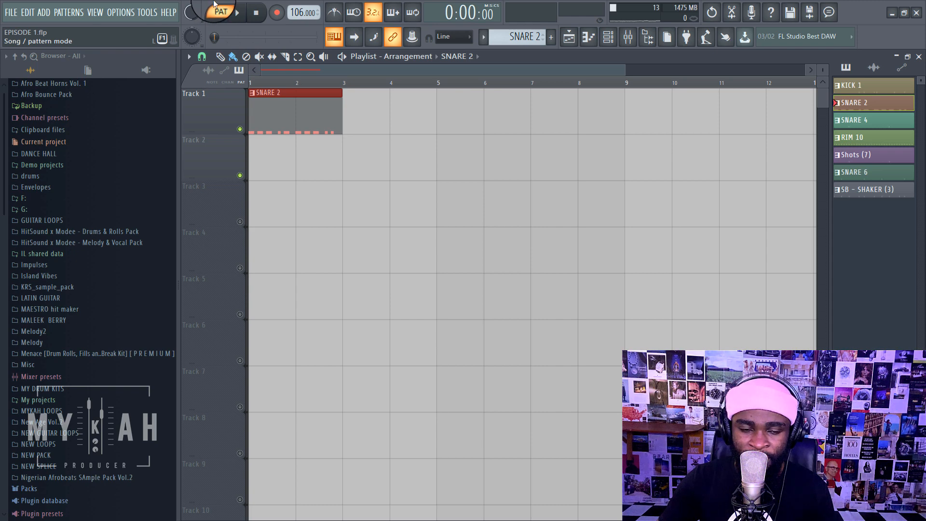
{"action": "left_click", "coordinate": [218, 18]}
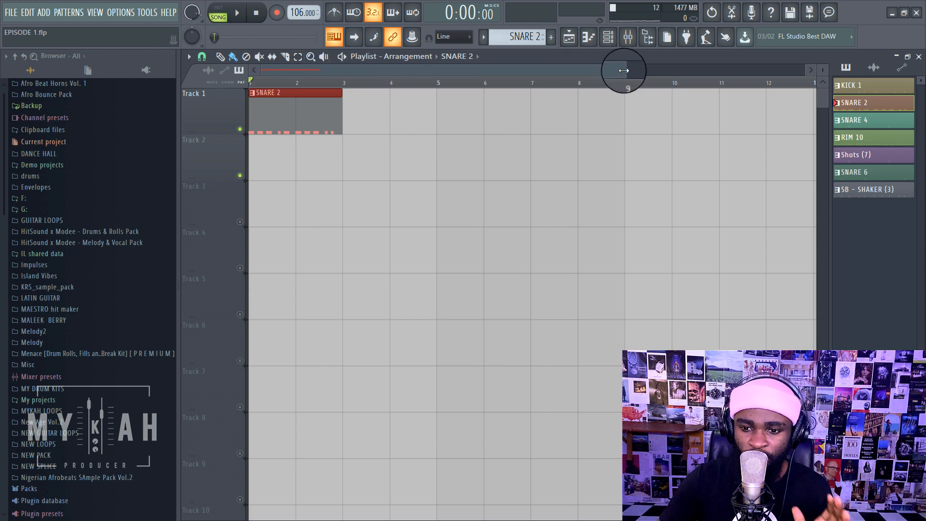
{"action": "left_click_drag", "start_coordinate": [622, 71], "coordinate": [403, 73]}
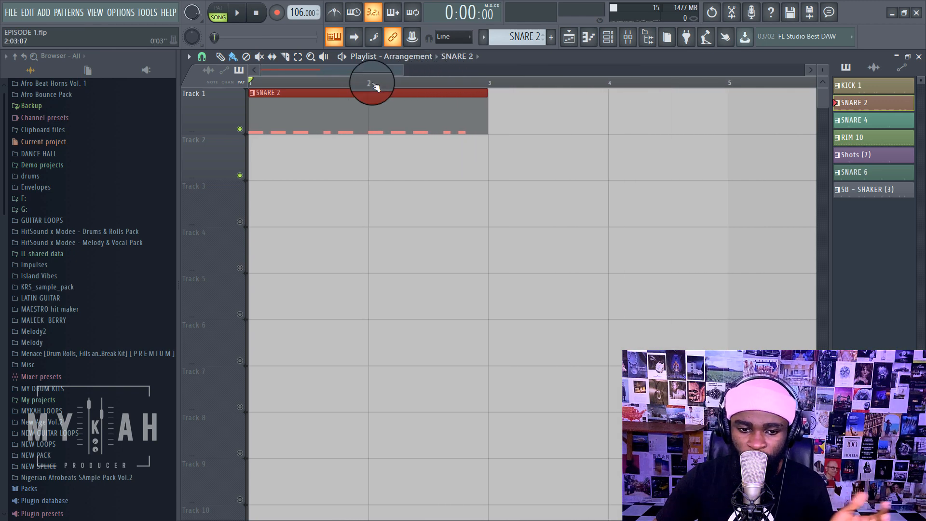
Play the arrangement with Track 1 unmuted and muted to compare the sound.
{"action": "left_click", "coordinate": [239, 128]}
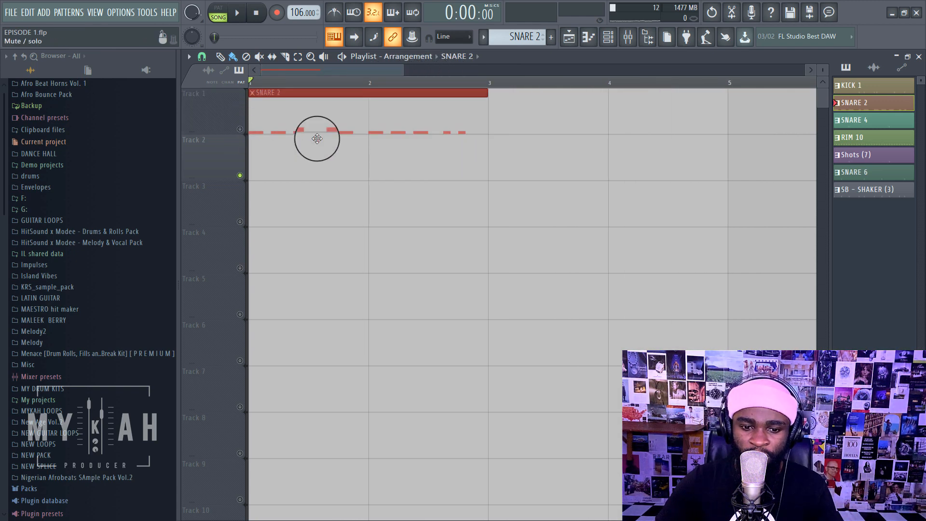
{"action": "left_click", "coordinate": [240, 129]}
{"action": "key", "text": "space"}
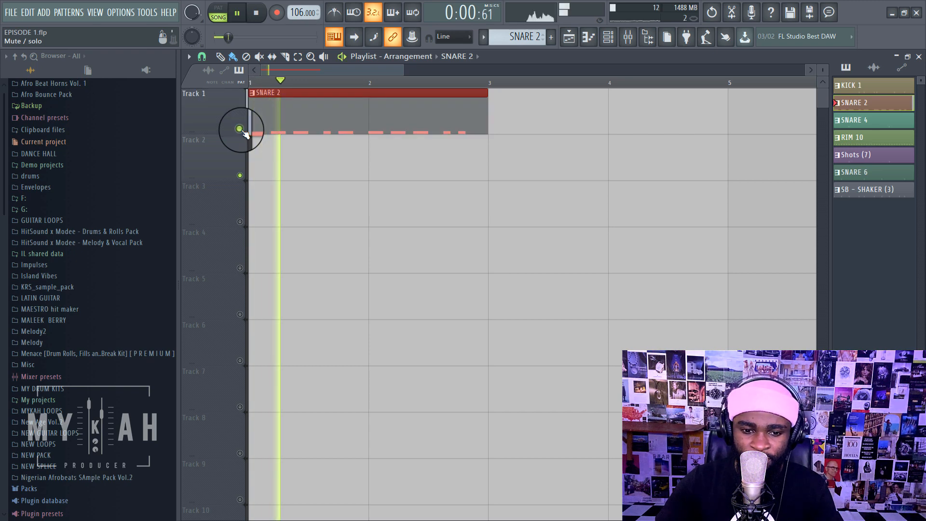
{"action": "key", "text": "space"}
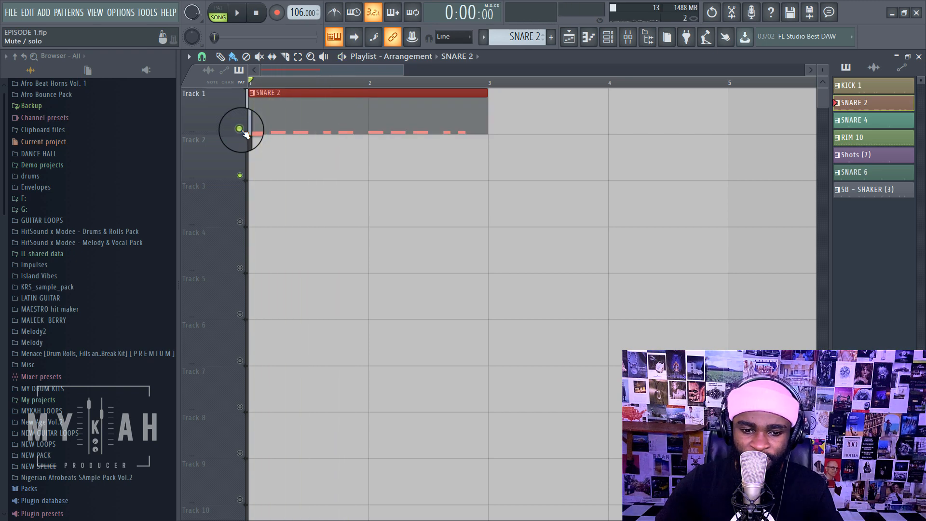
{"action": "left_click", "coordinate": [239, 129]}
{"action": "key", "text": "space"}
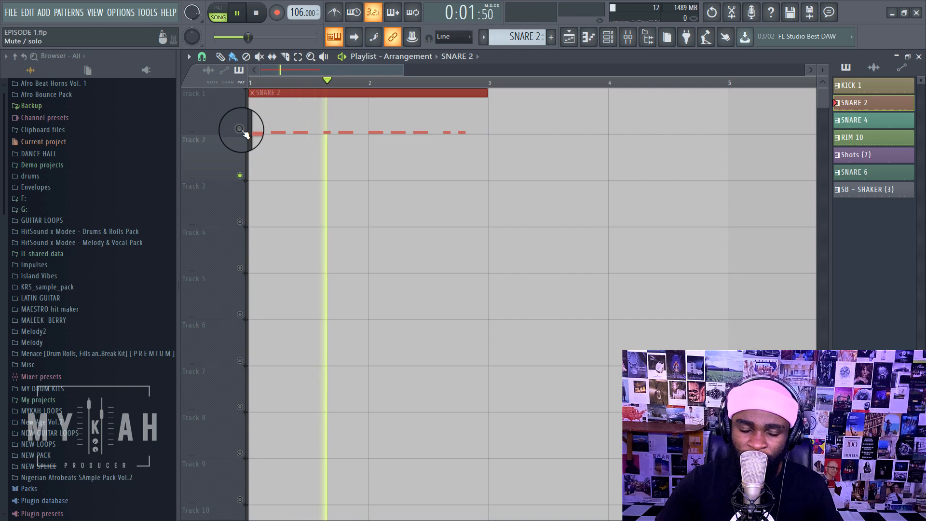
{"action": "key", "text": "space"}
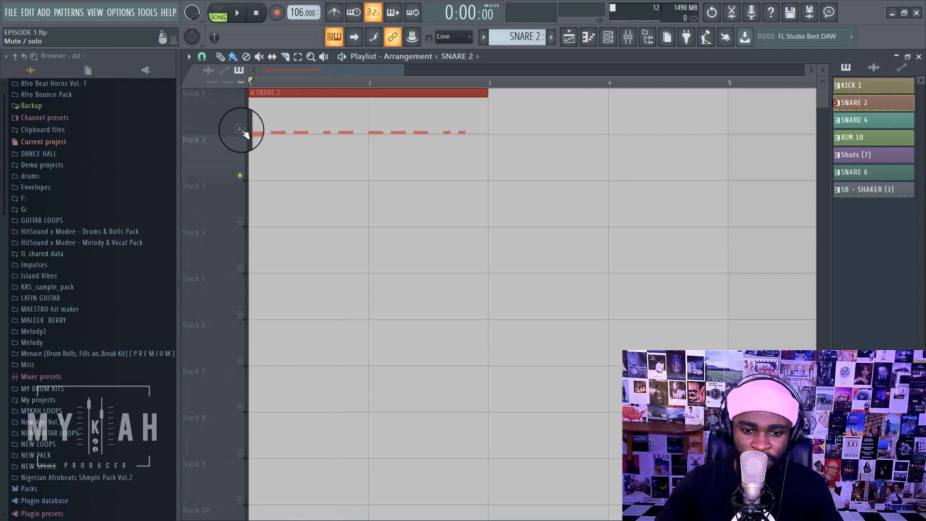
Unmute Track 1 and add a second SNARE 2 clip at bar 3 during playback, then stop playback.
{"action": "left_click", "coordinate": [240, 129]}
{"action": "key", "text": "space"}
{"action": "left_click", "coordinate": [496, 124]}
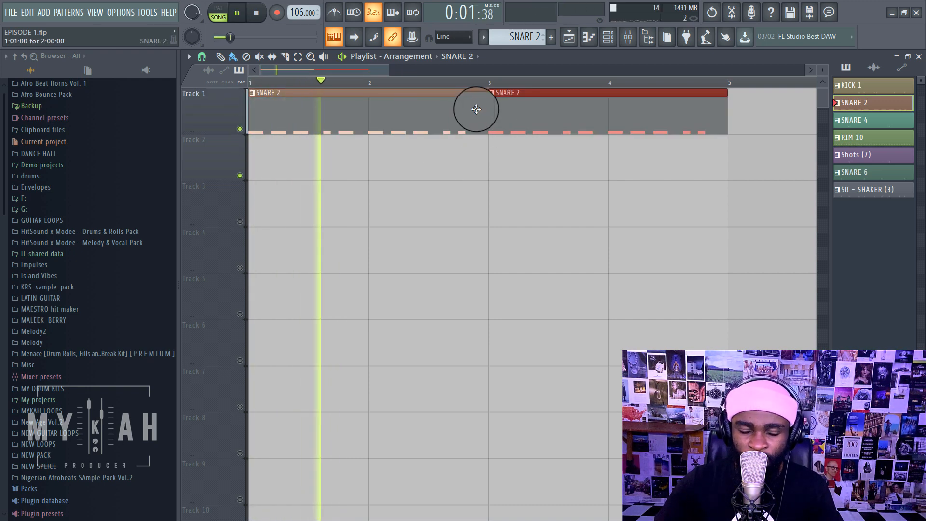
{"action": "key", "text": "space"}
Place two consecutive SNARE 4 clips on Track 2, at bars 1 and 3.
{"action": "left_click", "coordinate": [483, 36]}
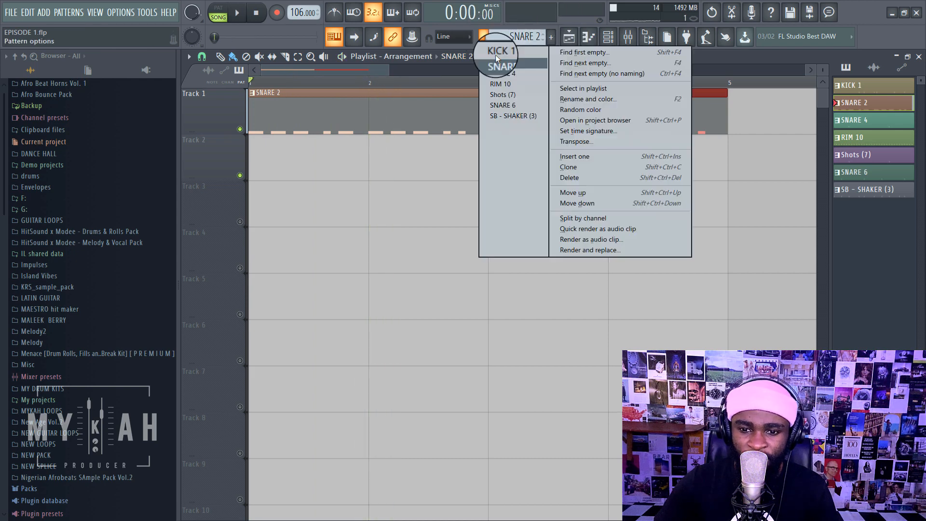
{"action": "left_click", "coordinate": [502, 78]}
{"action": "left_click", "coordinate": [316, 174]}
{"action": "left_click", "coordinate": [499, 160]}
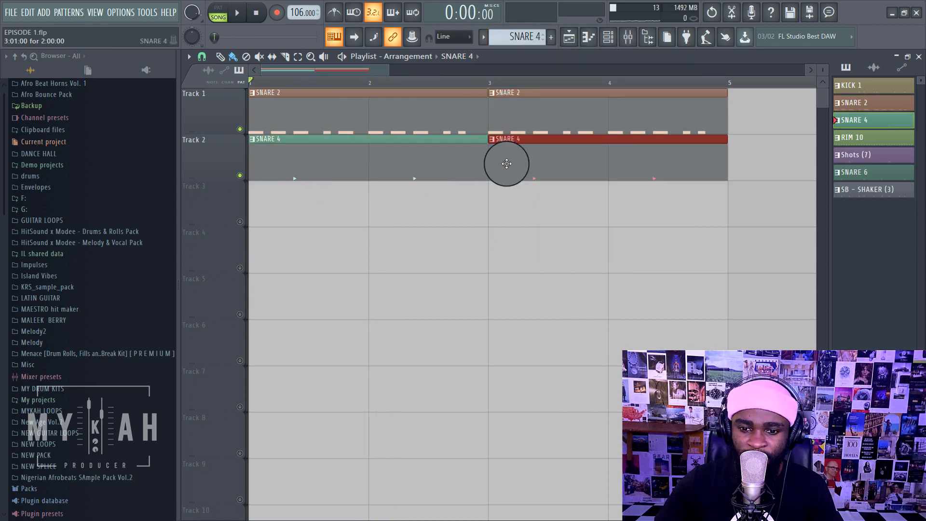
Place two consecutive RIM 10 clips on Track 3, at bars 1 and 3, and unmute the track.
{"action": "left_click", "coordinate": [487, 38]}
{"action": "left_click", "coordinate": [498, 83]}
{"action": "left_click", "coordinate": [315, 201]}
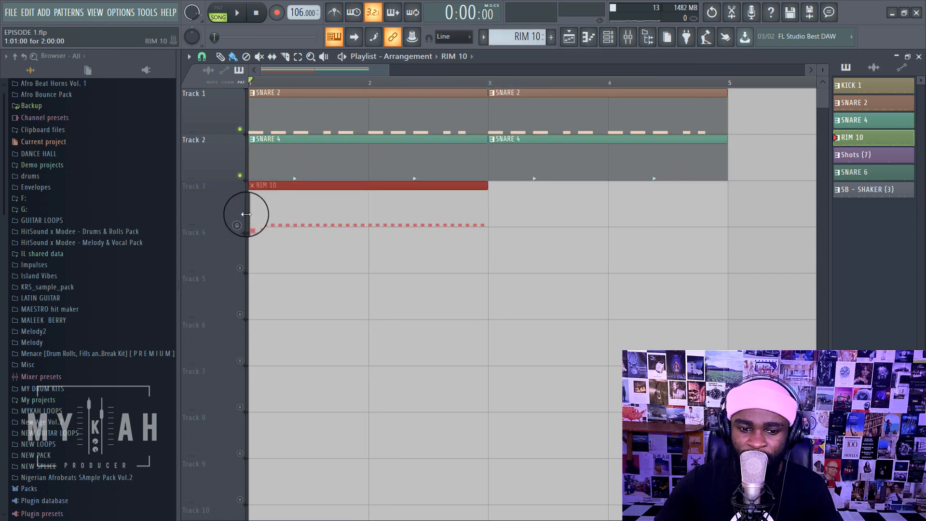
{"action": "left_click", "coordinate": [240, 223]}
{"action": "left_click", "coordinate": [496, 217]}
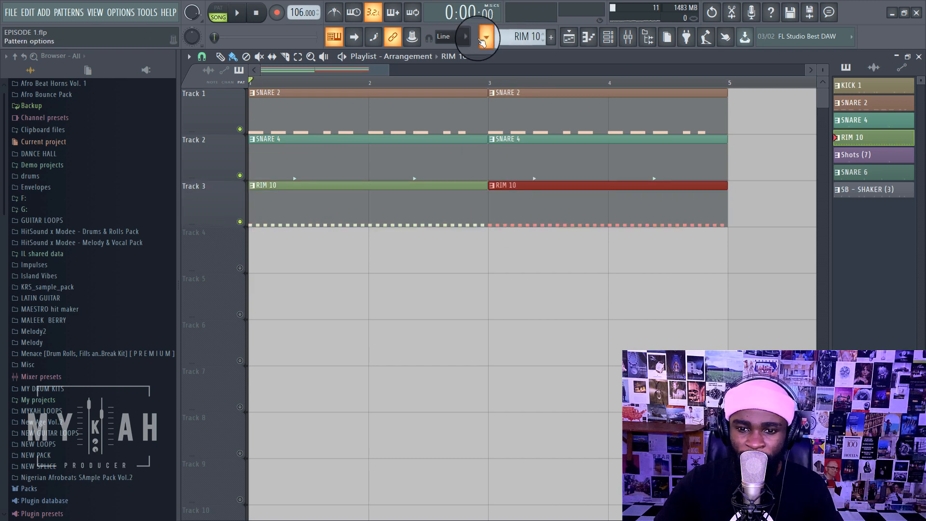
Place two consecutive Shots (7) clips on Track 4, at bars 1 and 3, and unmute the track.
{"action": "left_click", "coordinate": [483, 38]}
{"action": "left_click", "coordinate": [503, 95]}
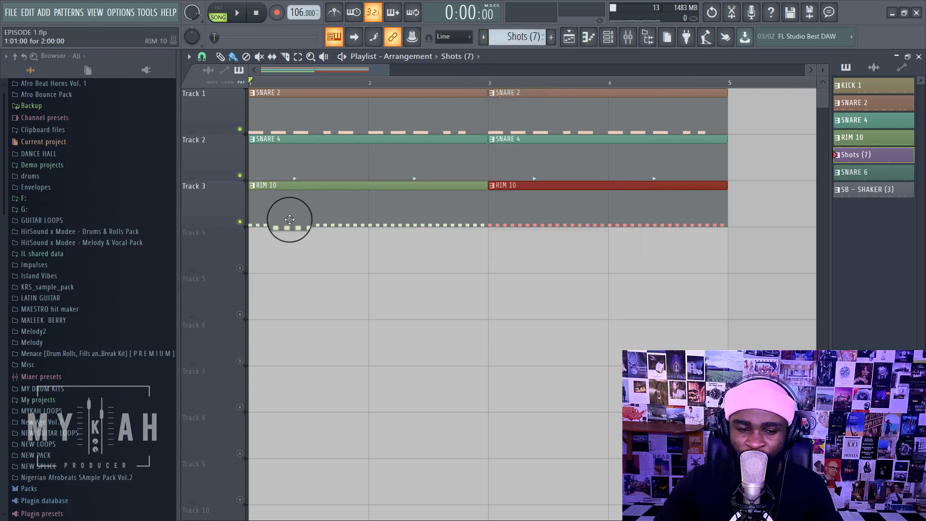
{"action": "left_click", "coordinate": [270, 241]}
{"action": "left_click", "coordinate": [240, 268]}
{"action": "left_click", "coordinate": [503, 276]}
{"action": "left_click_drag", "start_coordinate": [534, 284], "coordinate": [532, 225]}
Place two consecutive SNARE 6 clips on Track 5, at bars 1 and 3, and unmute the track.
{"action": "left_click", "coordinate": [483, 38]}
{"action": "left_click", "coordinate": [502, 105]}
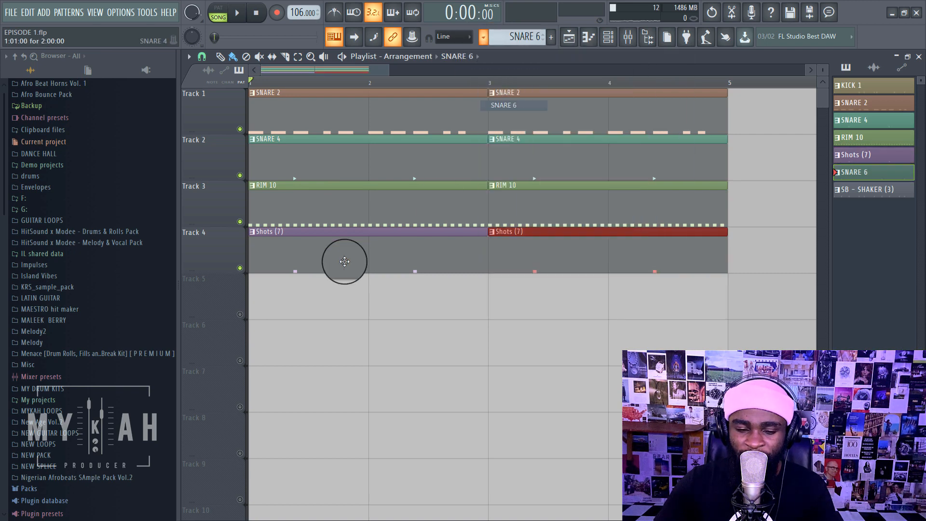
{"action": "left_click", "coordinate": [280, 298]}
{"action": "left_click", "coordinate": [240, 315]}
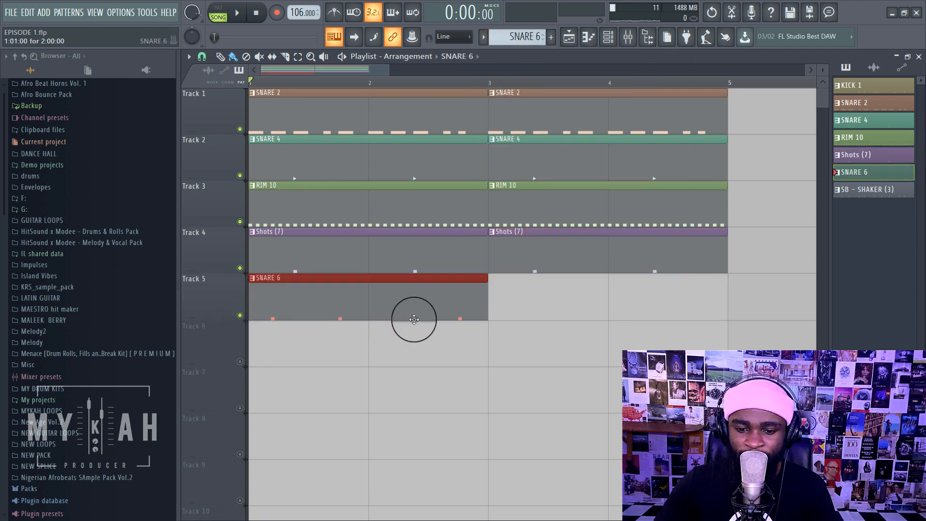
{"action": "left_click", "coordinate": [496, 315]}
Place two consecutive SB - SHAKER (3) clips on Track 6, at bars 1 and 3, and unmute the track.
{"action": "left_click", "coordinate": [483, 37]}
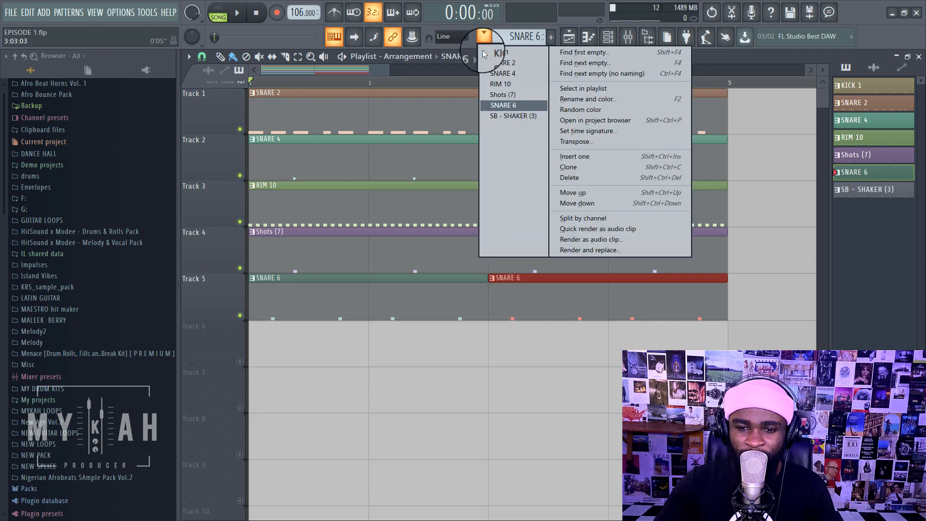
{"action": "left_click", "coordinate": [505, 117]}
{"action": "left_click", "coordinate": [315, 342]}
{"action": "left_click", "coordinate": [239, 361]}
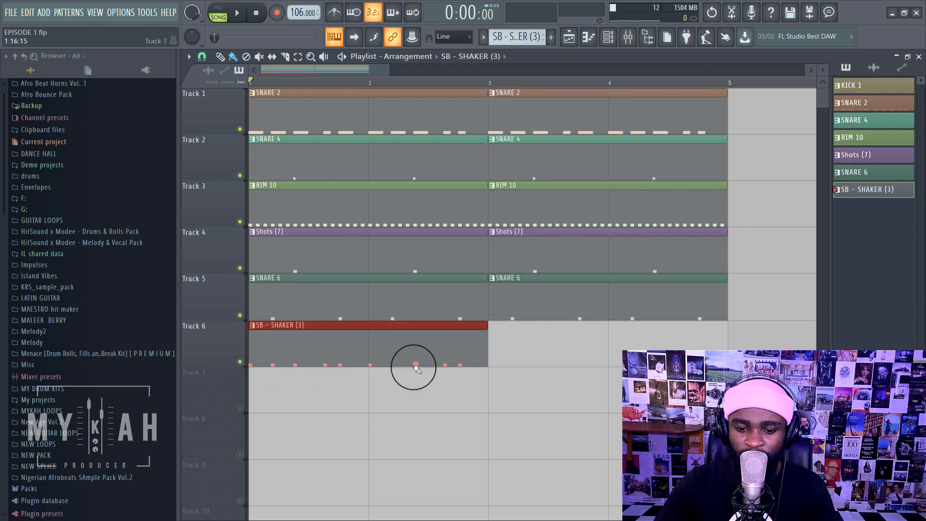
{"action": "left_click", "coordinate": [490, 356]}
Play the four-bar drum arrangement to hear all six tracks together, then stop playback.
{"action": "key", "text": "space"}
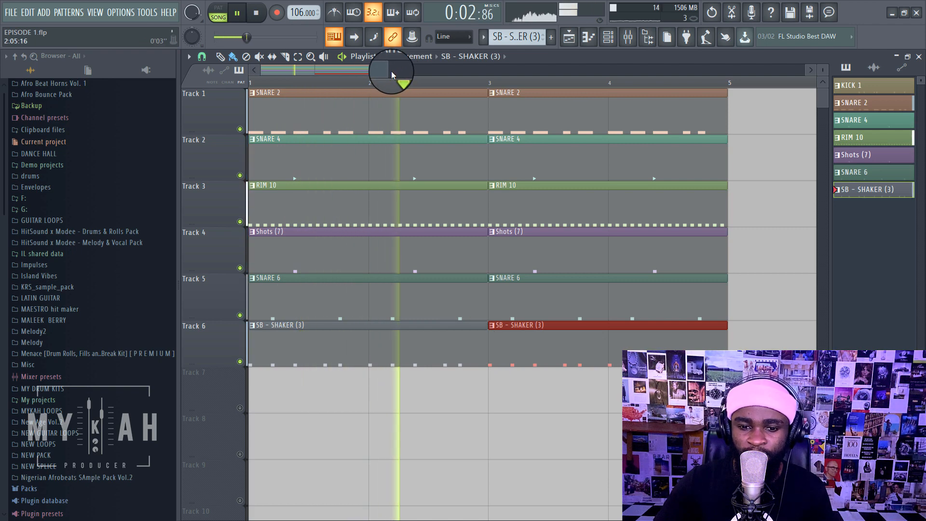
{"action": "left_click_drag", "start_coordinate": [389, 69], "coordinate": [382, 71]}
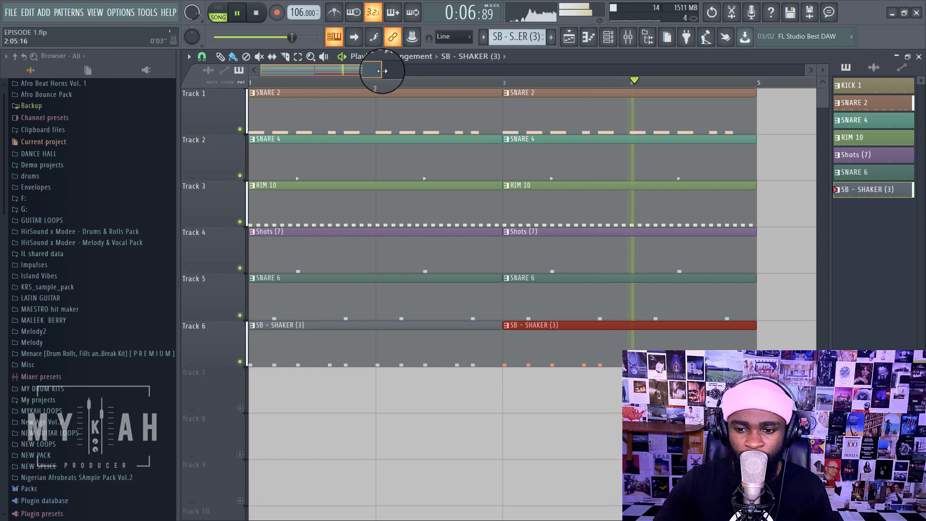
{"action": "key", "text": "space"}
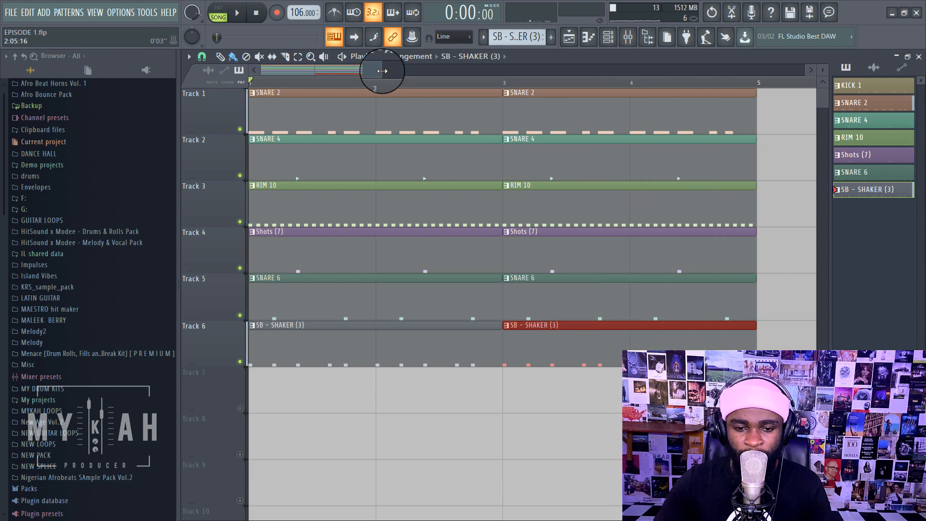
Bring up the Channel rack, select the Kontakt 5 [64bit] channel and open its instrument window.
{"action": "left_click", "coordinate": [609, 36]}
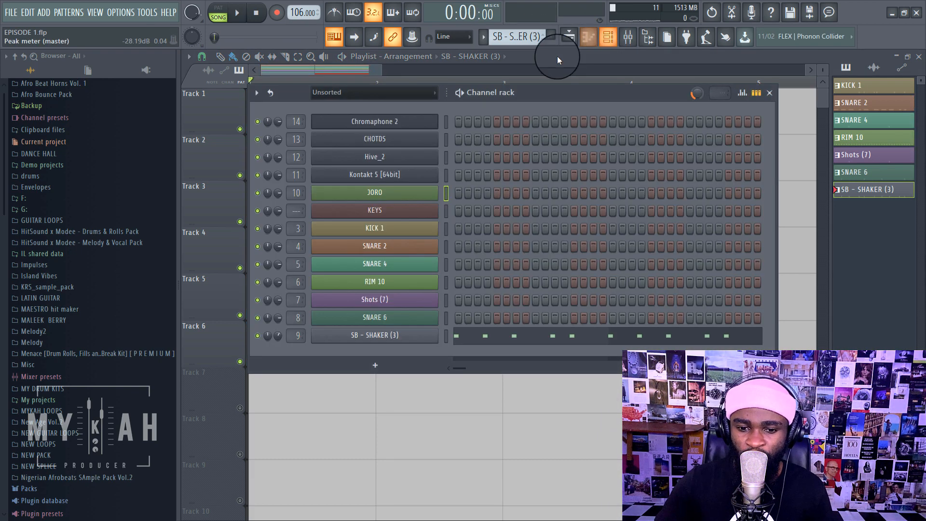
{"action": "left_click_drag", "start_coordinate": [535, 92], "coordinate": [538, 110]}
{"action": "left_click", "coordinate": [457, 194]}
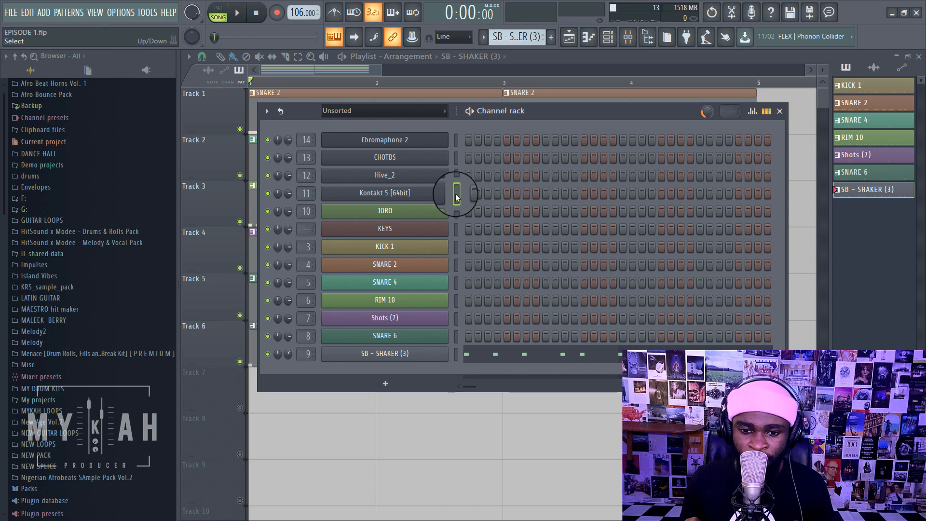
{"action": "left_click", "coordinate": [413, 193]}
{"action": "left_click_drag", "start_coordinate": [491, 216], "coordinate": [439, 257]}
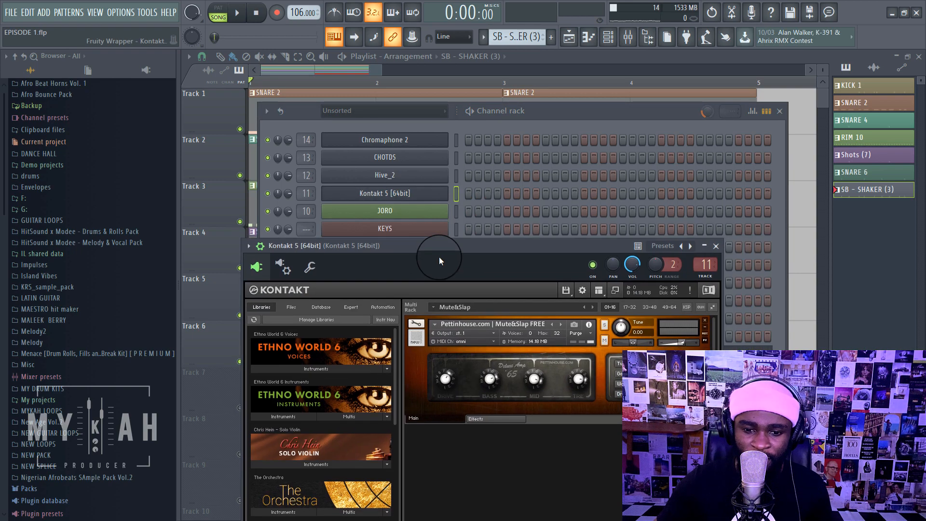
Open the JORO channel's guitar instrument and play the drum arrangement while trying out notes on it.
{"action": "left_click", "coordinate": [431, 216]}
{"action": "left_click_drag", "start_coordinate": [567, 120], "coordinate": [499, 85]}
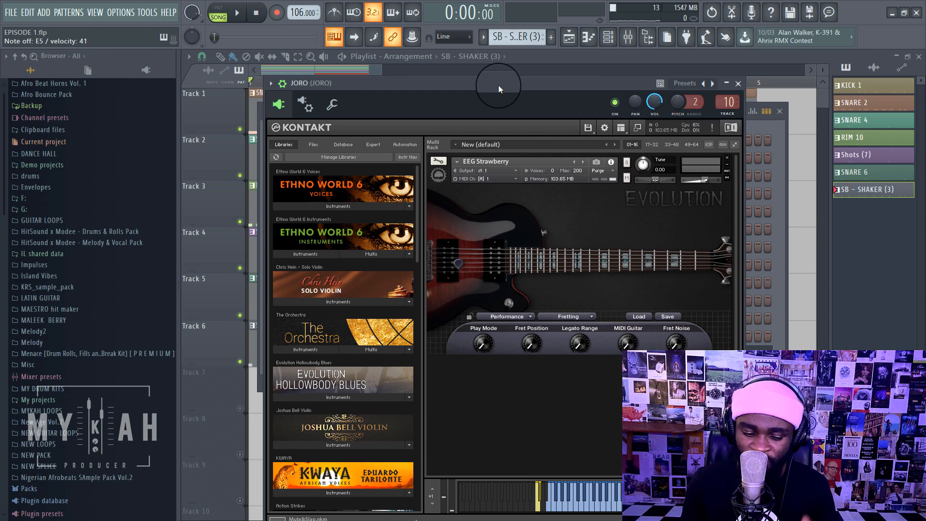
{"action": "key", "text": "space"}
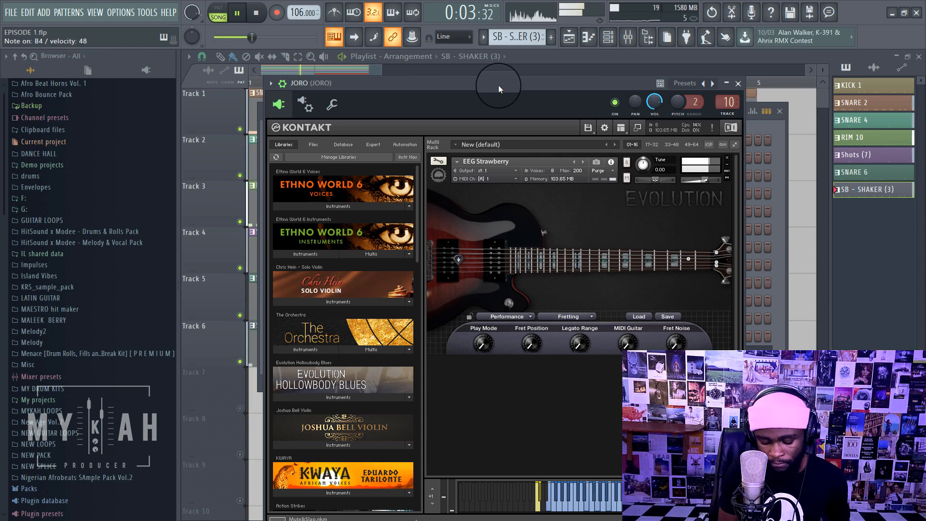
{"action": "key", "text": "space"}
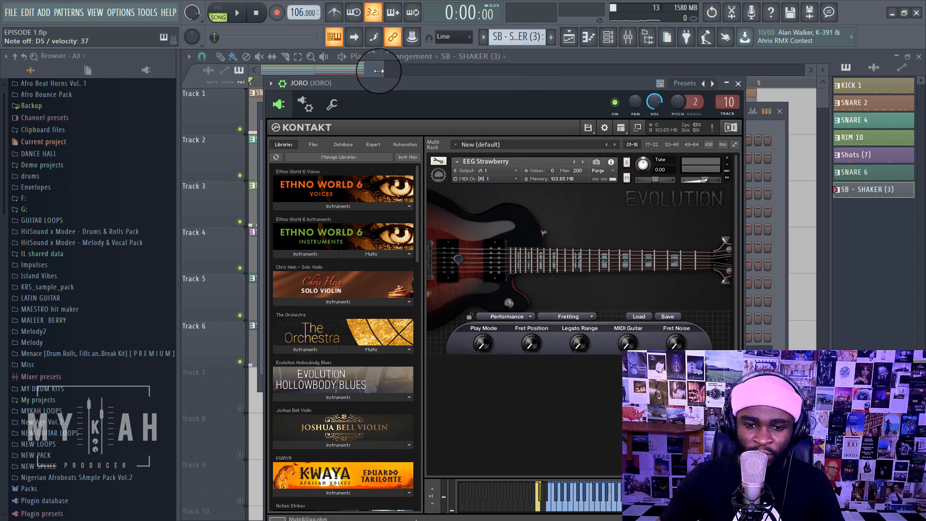
Show the JORO channel's miscellaneous functions and set its root note to G#4.
{"action": "left_click", "coordinate": [340, 104]}
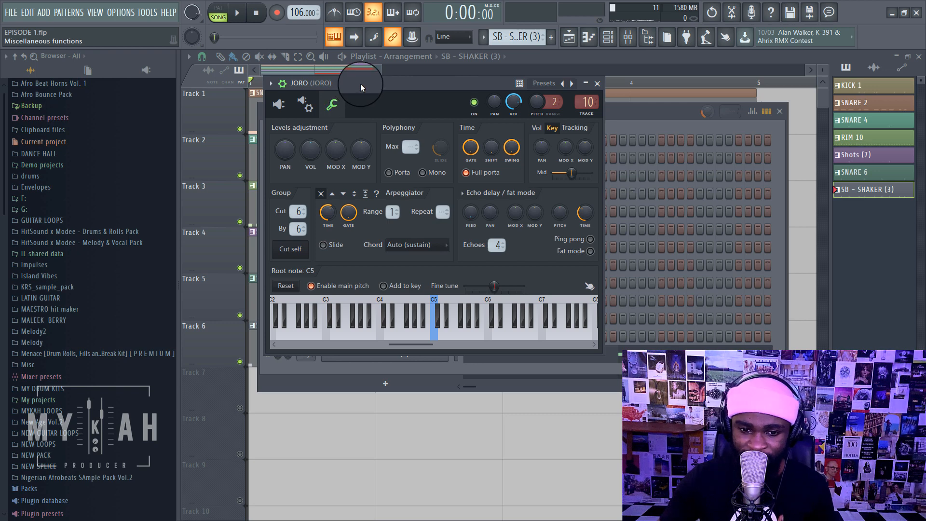
{"action": "left_click_drag", "start_coordinate": [361, 83], "coordinate": [412, 80]}
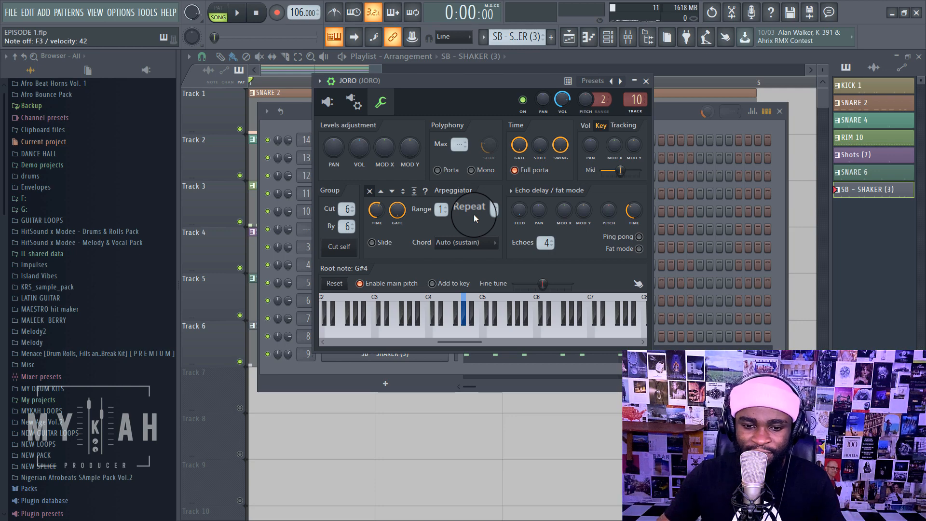
Create a new pattern named ELECTRIC GUITAR, colour it dark red and place its clip at the start of playlist Track 7.
{"action": "left_click", "coordinate": [328, 102]}
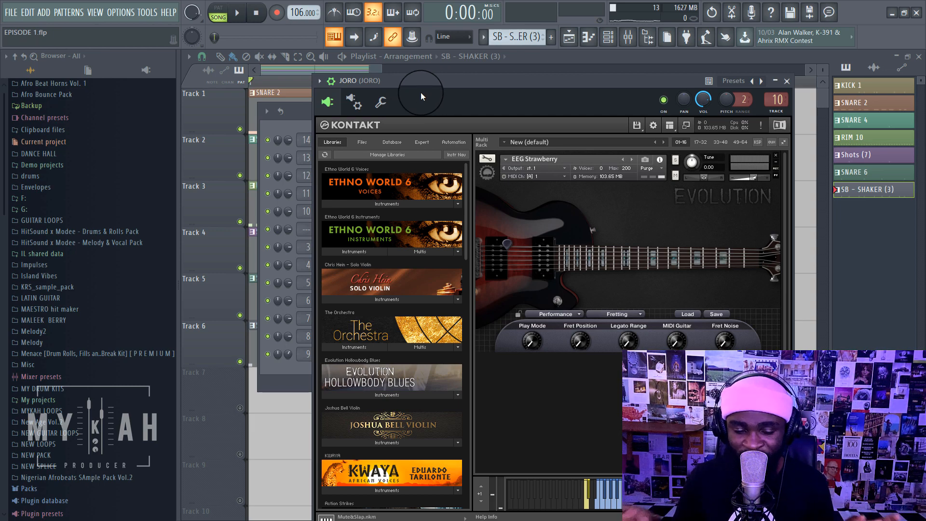
{"action": "left_click", "coordinate": [339, 65]}
{"action": "left_click", "coordinate": [483, 37]}
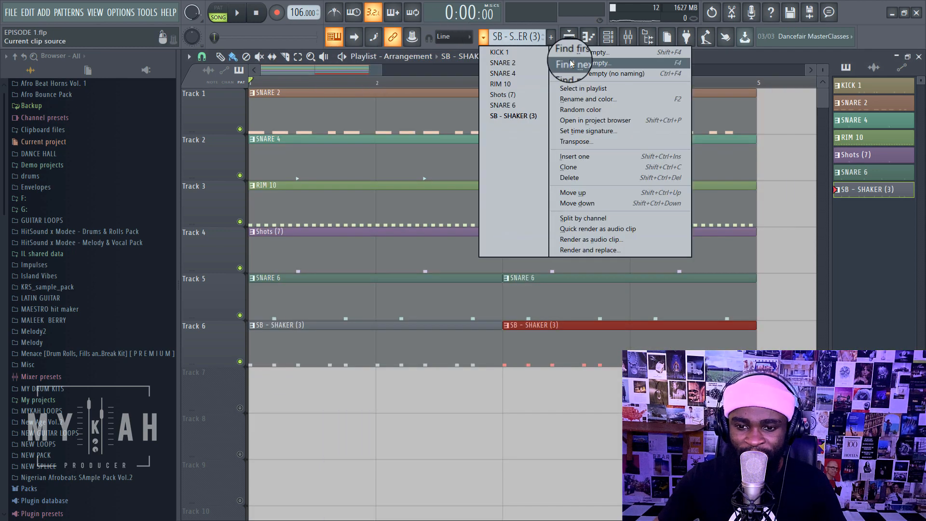
{"action": "left_click", "coordinate": [571, 64]}
{"action": "type", "text": "ELECTRIC GUITAR"}
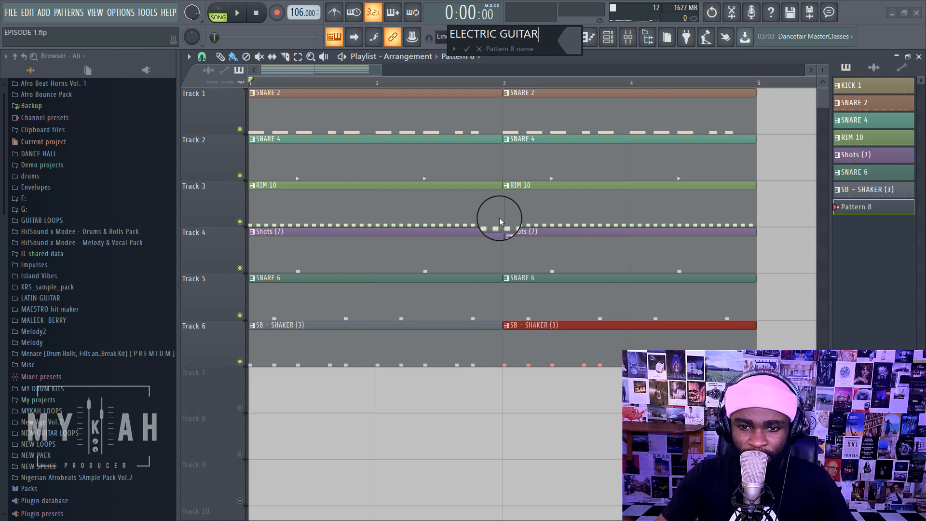
{"action": "left_click", "coordinate": [571, 40]}
{"action": "left_click", "coordinate": [589, 63]}
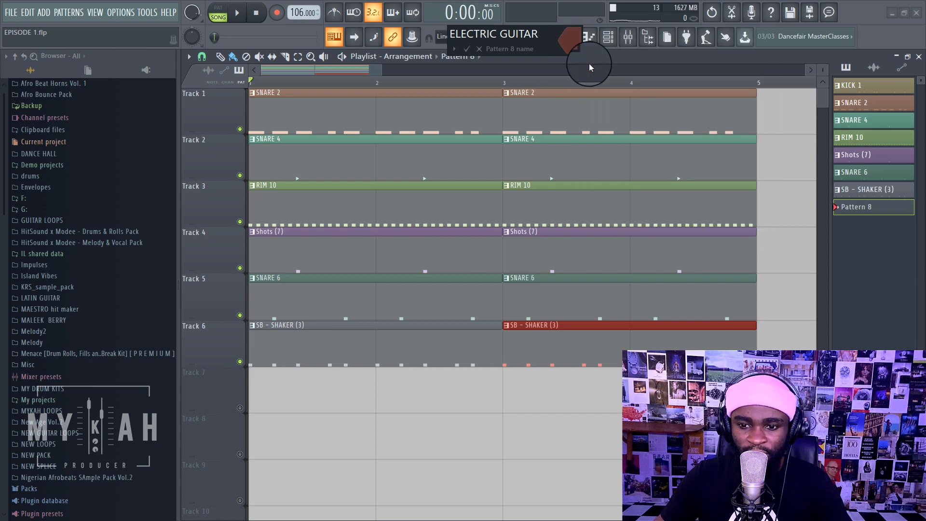
{"action": "key", "text": "Return"}
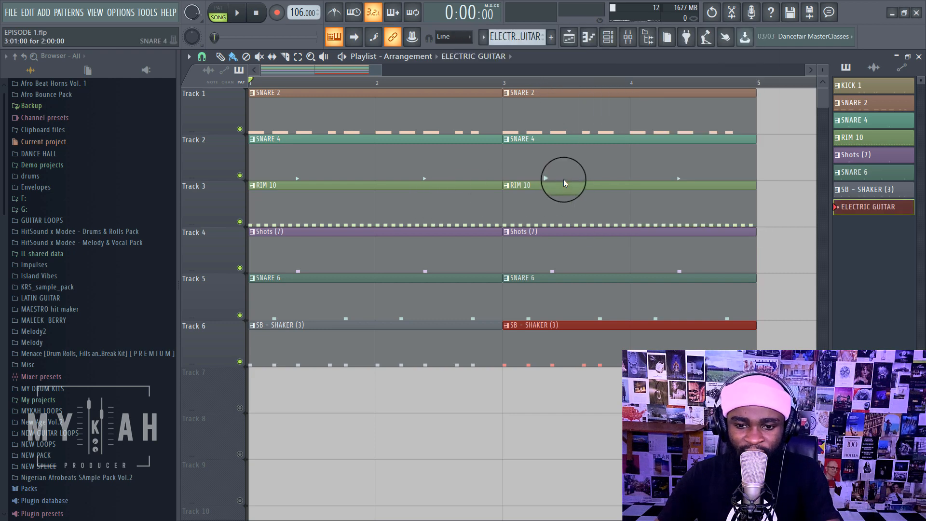
{"action": "left_click", "coordinate": [259, 388]}
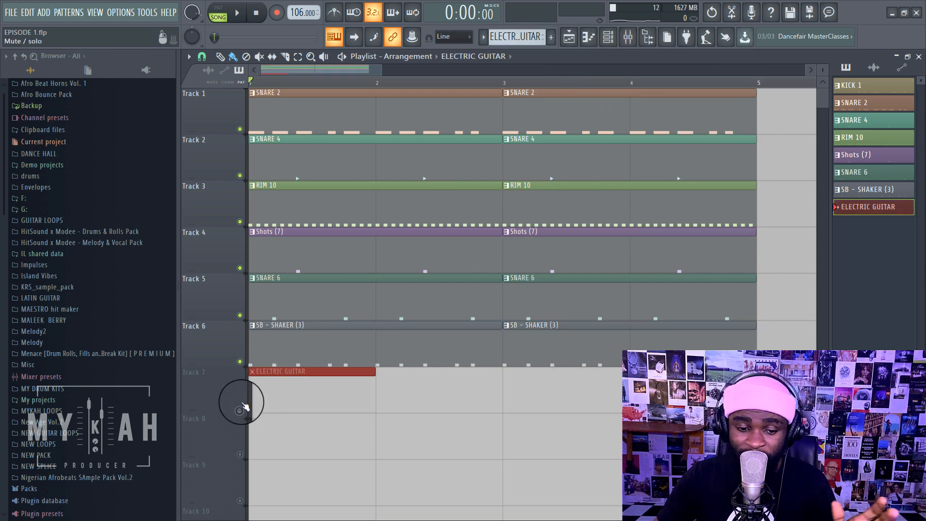
Record a guitar take as notes and automation into the ELECTRIC GUITAR pattern while the drum arrangement plays.
{"action": "left_click", "coordinate": [276, 13]}
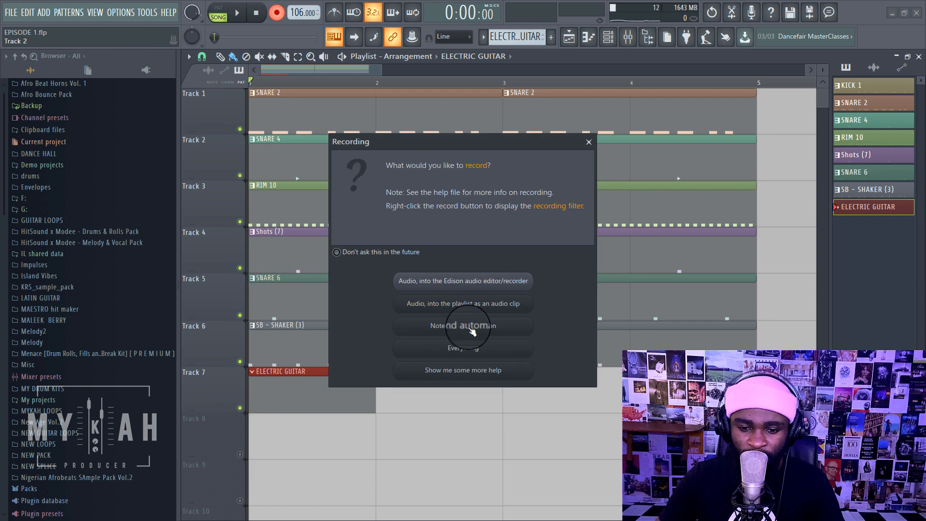
{"action": "left_click", "coordinate": [589, 142]}
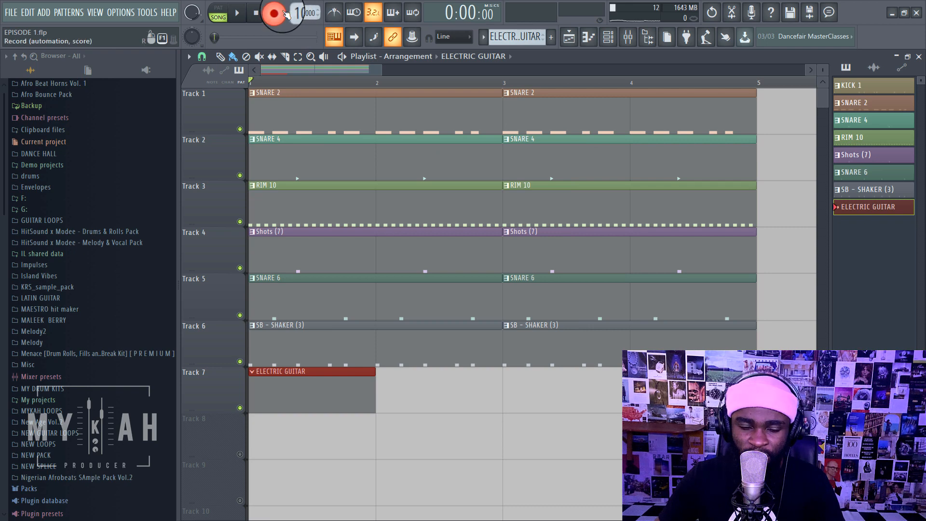
{"action": "left_click", "coordinate": [282, 13]}
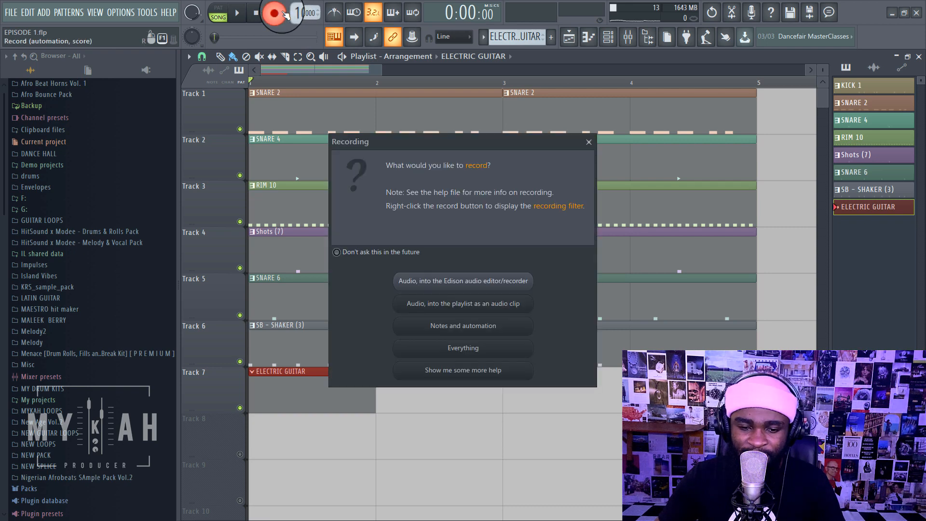
{"action": "left_click", "coordinate": [463, 327]}
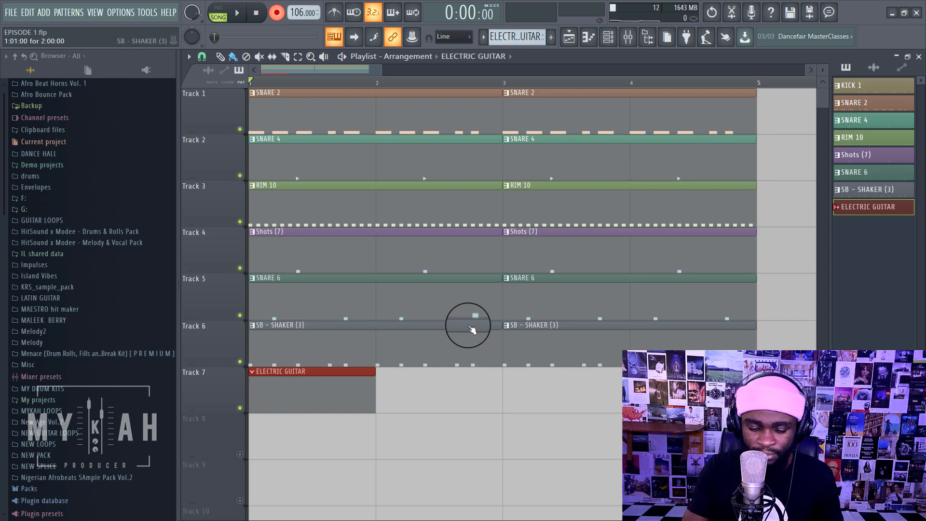
{"action": "key", "text": "space"}
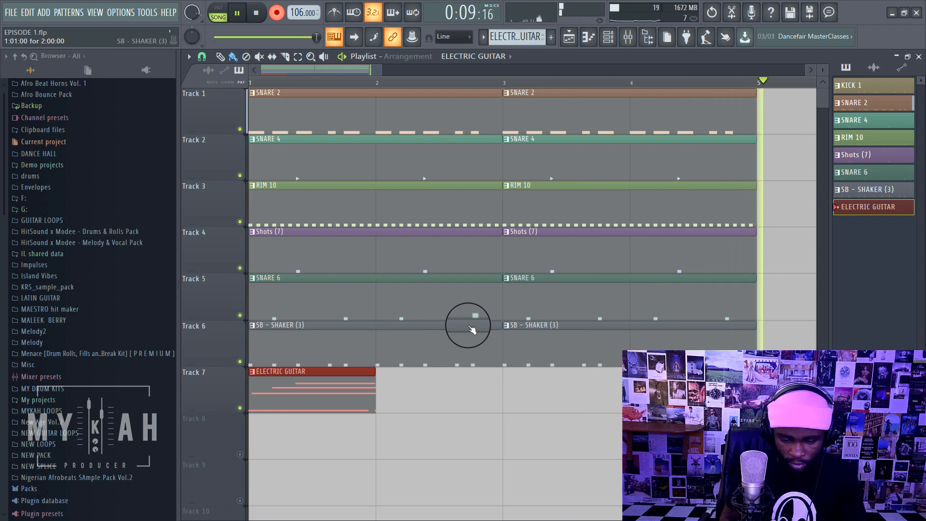
{"action": "key", "text": "space"}
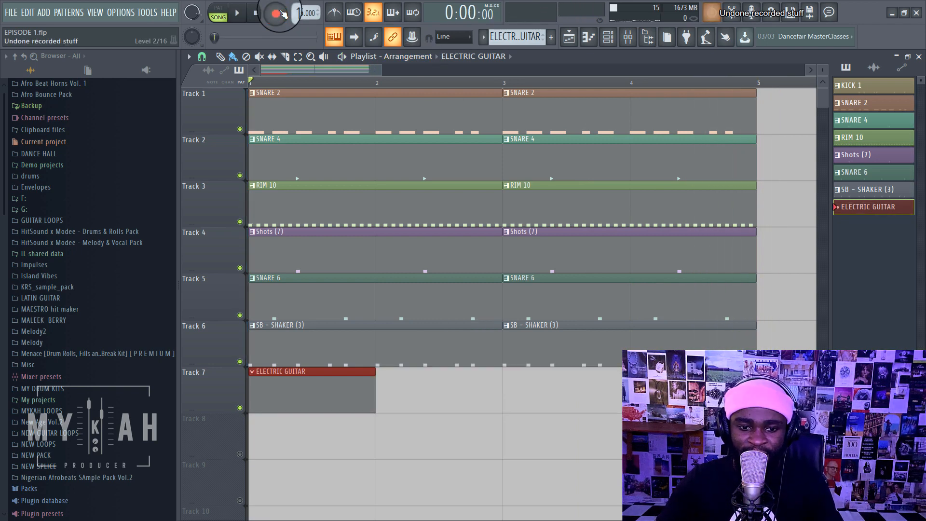
Start another notes and automation recording of the guitar over the drums, stop it early and undo the recorded notes.
{"action": "left_click", "coordinate": [276, 13]}
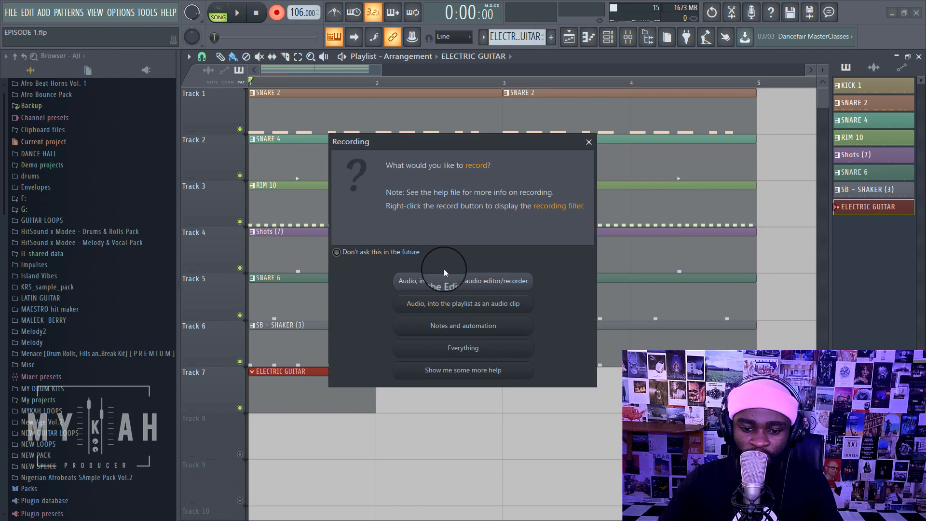
{"action": "left_click", "coordinate": [477, 333]}
{"action": "key", "text": "space"}
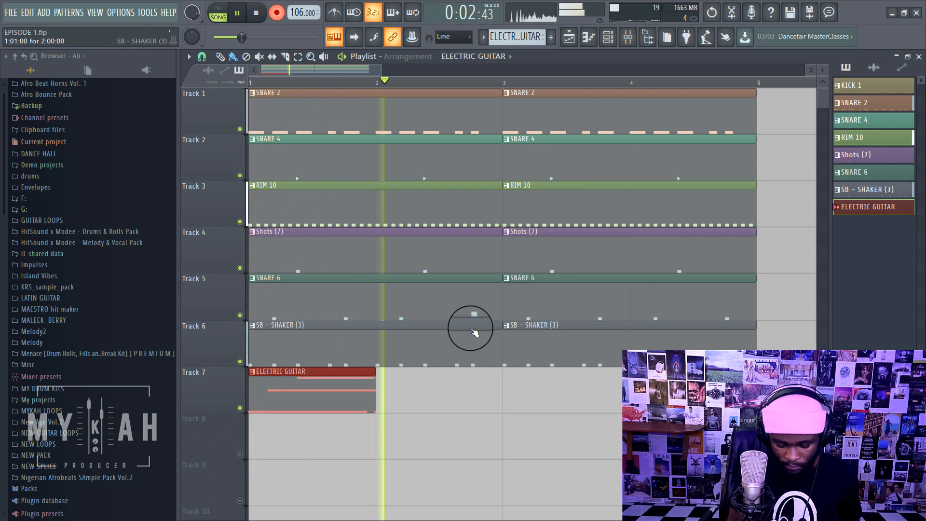
{"action": "key", "text": "space"}
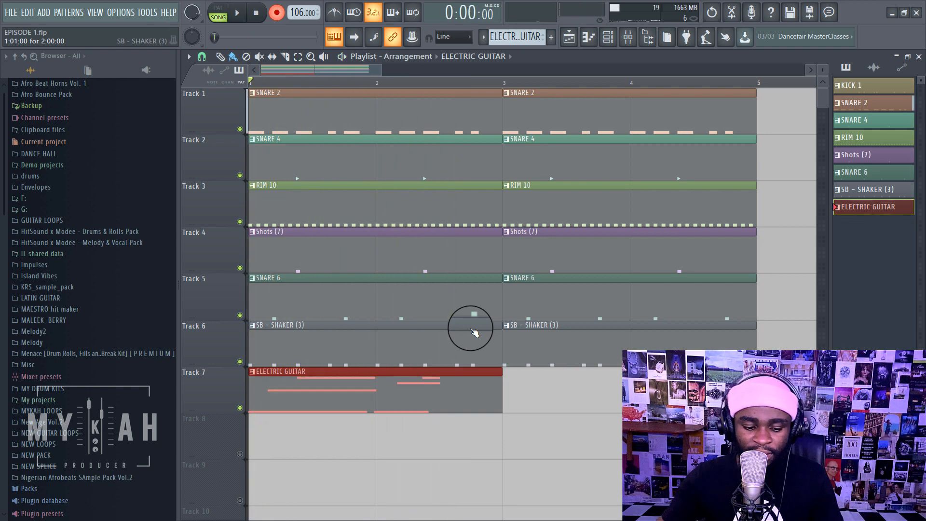
{"action": "key", "text": "ctrl+z"}
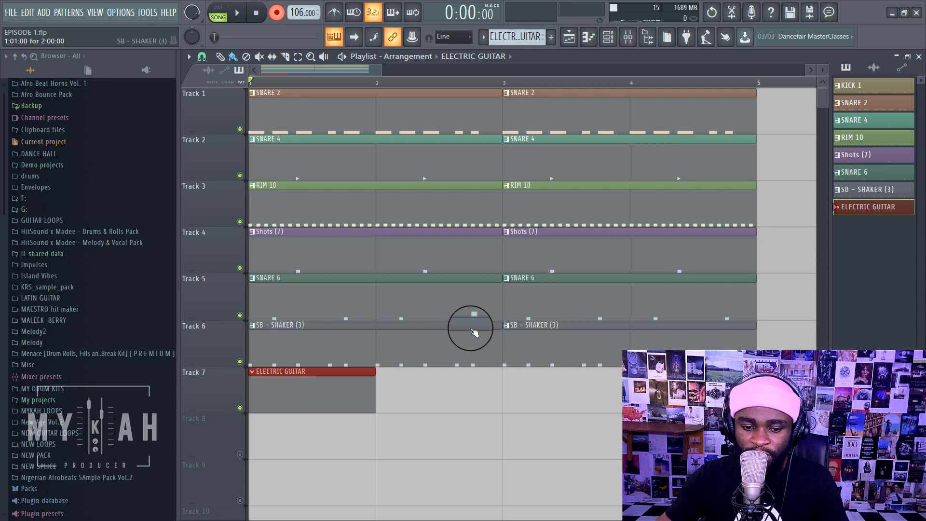
Record the guitar chords into the ELECTRIC GUITAR pattern over the full four bars of drums.
{"action": "key", "text": "space"}
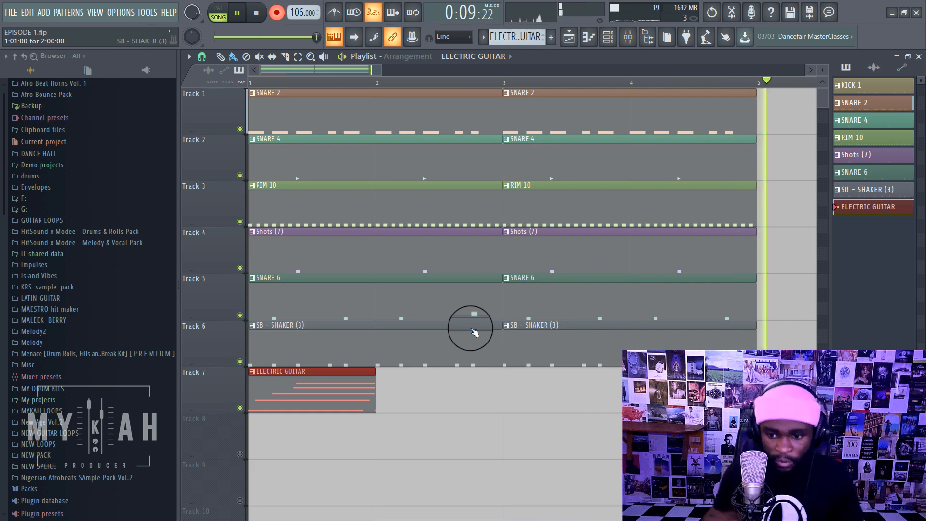
{"action": "key", "text": "space"}
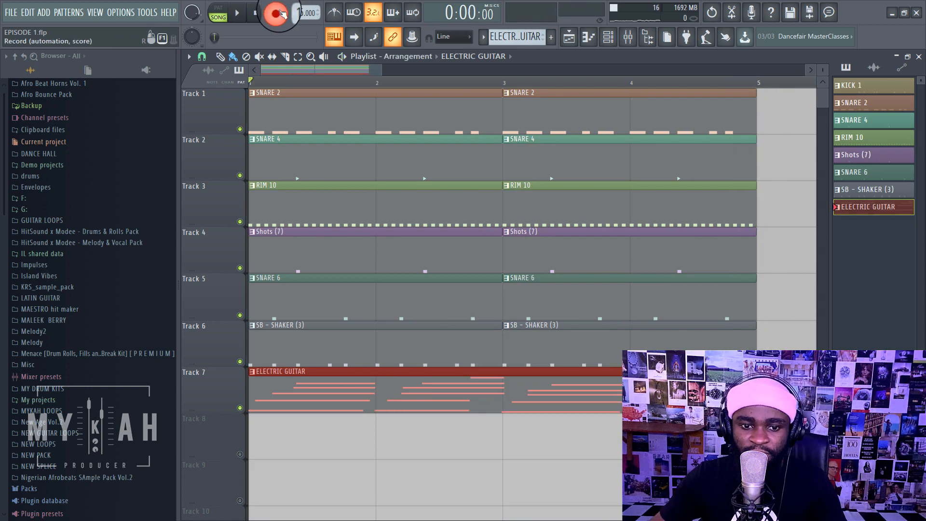
Open the recorded JORO notes in the piano roll, look over the chords and quick-quantize them.
{"action": "left_click", "coordinate": [587, 40]}
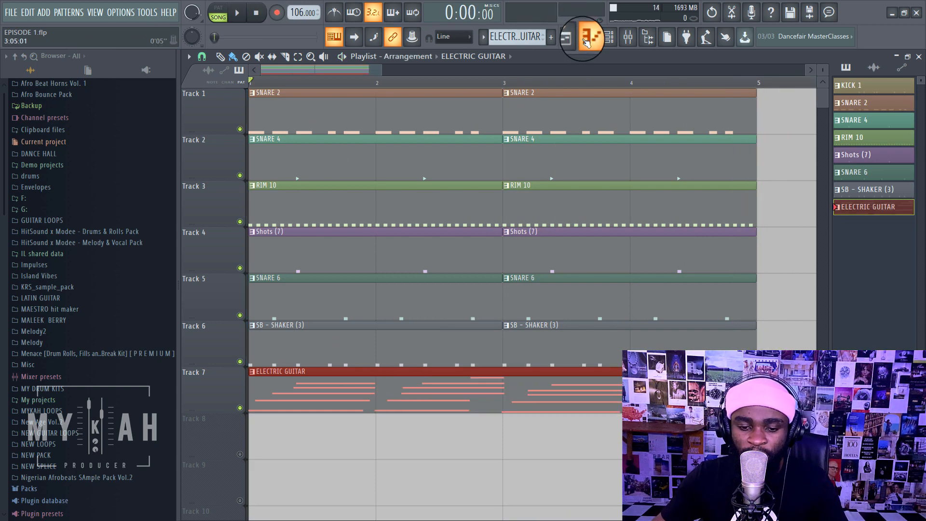
{"action": "scroll", "coordinate": [314, 157], "scroll_direction": "down", "scroll_amount": 7}
{"action": "key", "text": "space"}
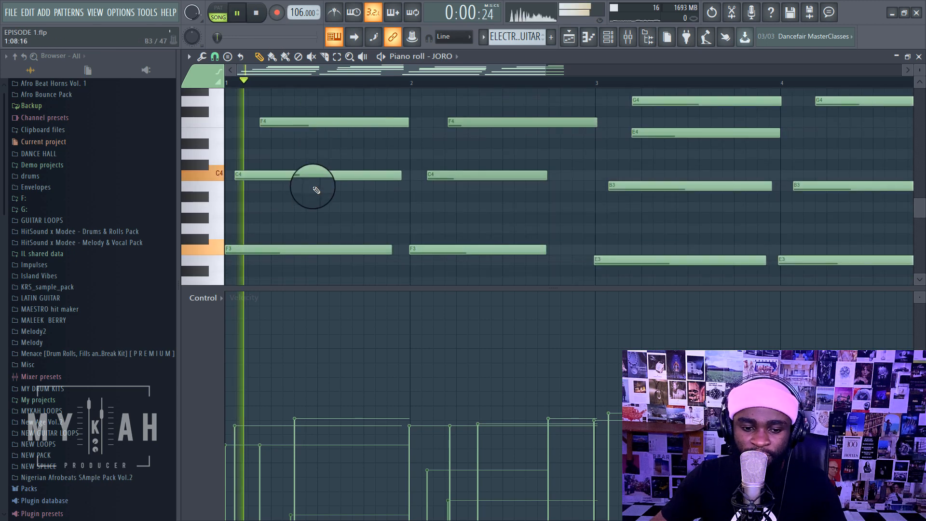
{"action": "key", "text": "space"}
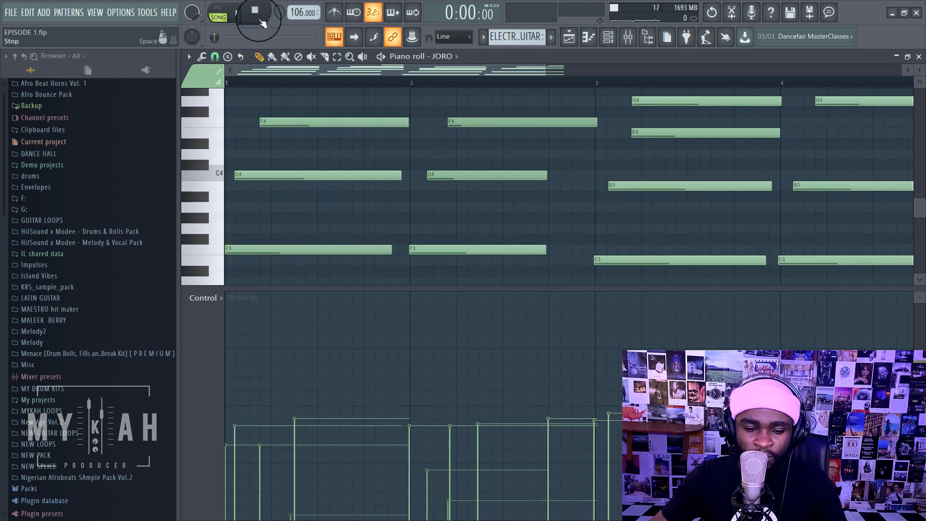
{"action": "scroll", "coordinate": [558, 196], "scroll_direction": "up", "scroll_amount": 4}
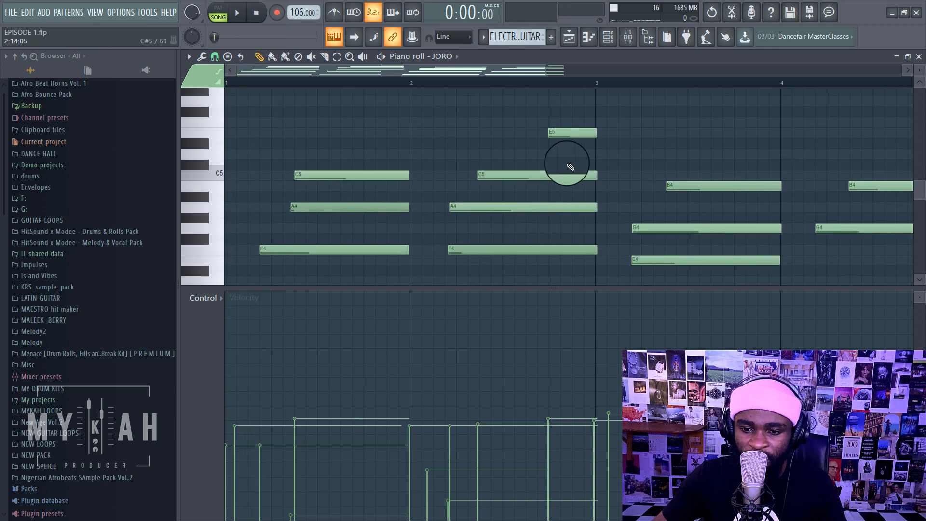
{"action": "scroll", "coordinate": [570, 167], "scroll_direction": "down", "scroll_amount": 5}
{"action": "scroll", "coordinate": [584, 174], "scroll_direction": "up", "scroll_amount": 3}
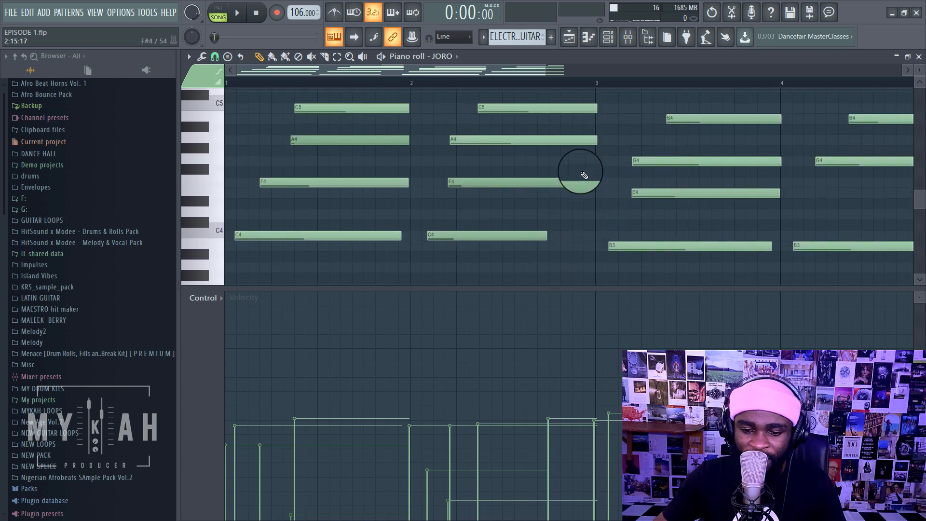
{"action": "key", "text": "ctrl+q"}
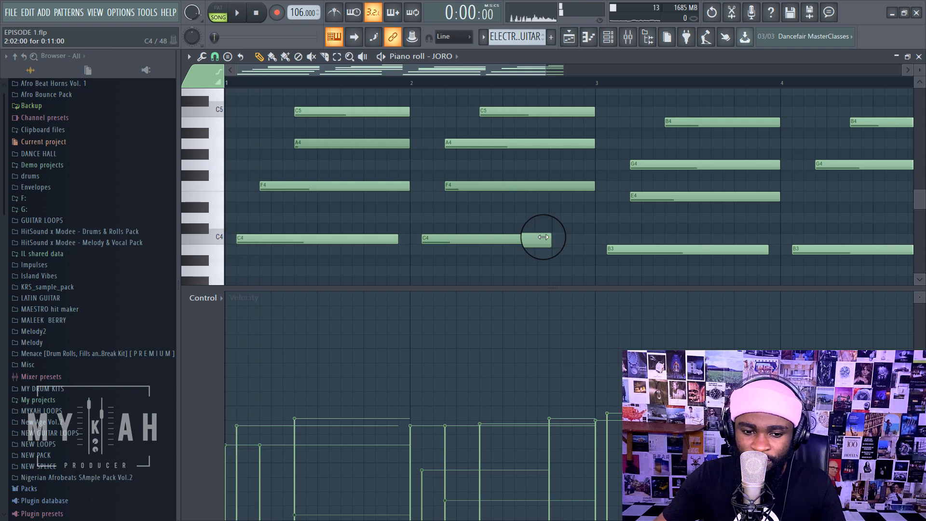
Lengthen the C4 note in bar 2 to the end of the bar and play the arrangement to check the chords.
{"action": "left_click_drag", "start_coordinate": [544, 237], "coordinate": [589, 234]}
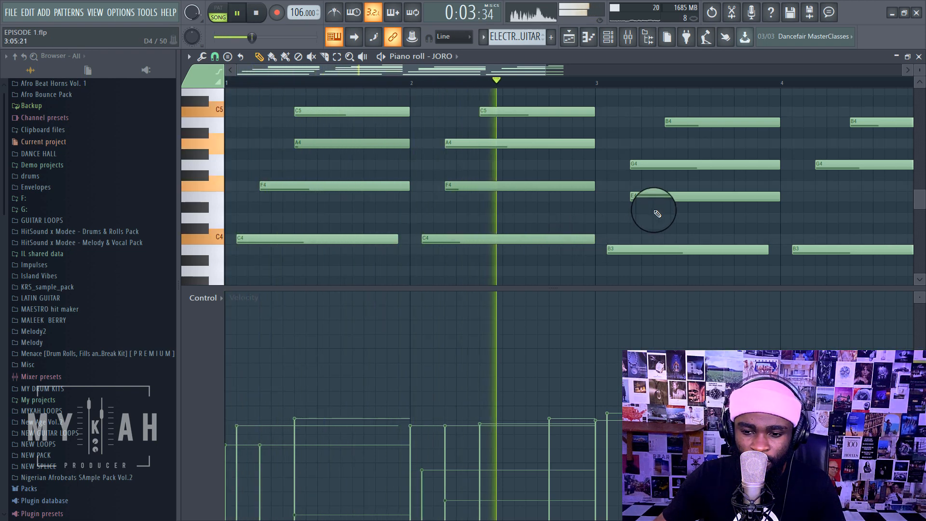
{"action": "scroll", "coordinate": [654, 207], "scroll_direction": "down", "scroll_amount": 2}
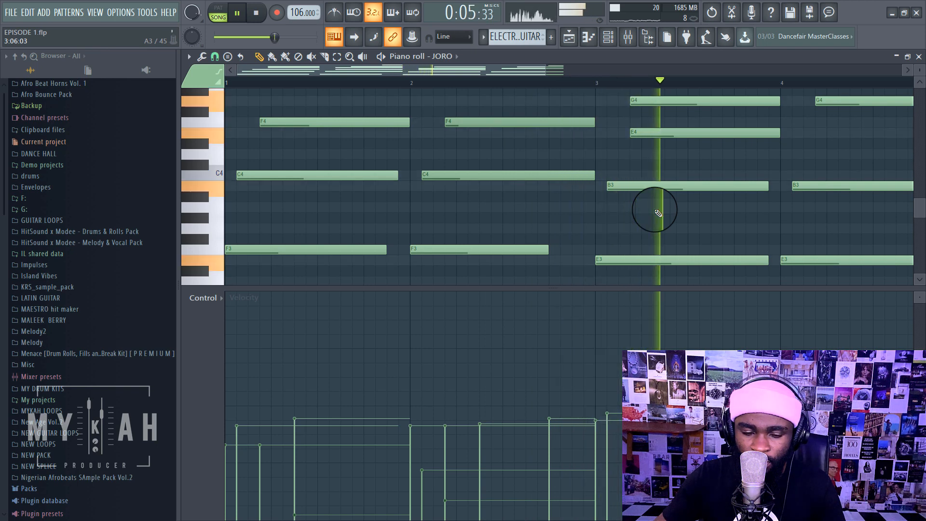
{"action": "scroll", "coordinate": [642, 208], "scroll_direction": "up", "scroll_amount": 1}
{"action": "scroll", "coordinate": [314, 177], "scroll_direction": "up", "scroll_amount": 1}
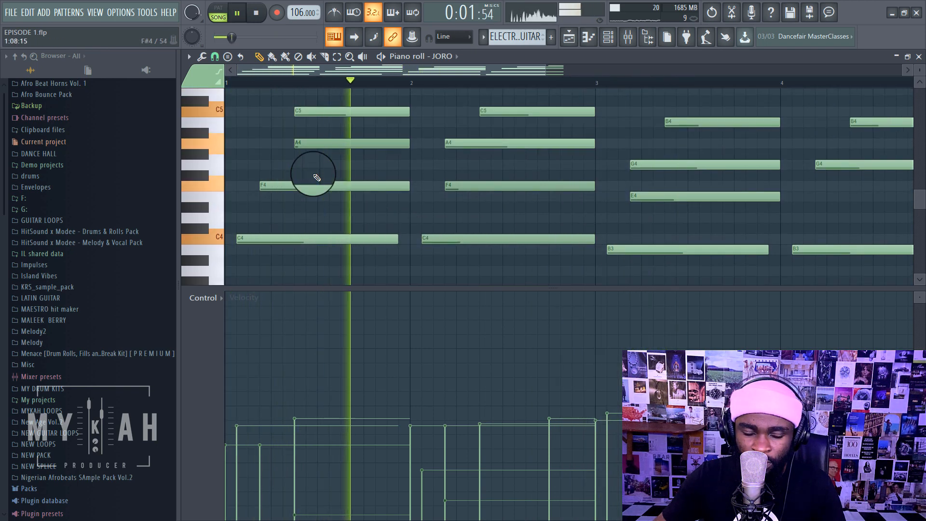
{"action": "key", "text": "space"}
Move the first A4 note back to start with F4, and extend it and the first C4 to the end of bar 1.
{"action": "left_click_drag", "start_coordinate": [314, 144], "coordinate": [279, 143]}
{"action": "key", "text": "space"}
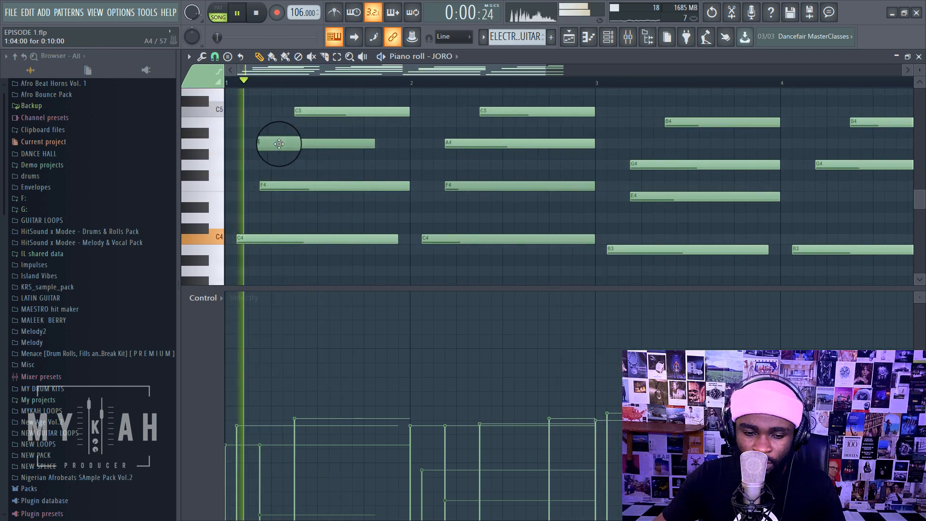
{"action": "left_click_drag", "start_coordinate": [370, 144], "coordinate": [399, 145]}
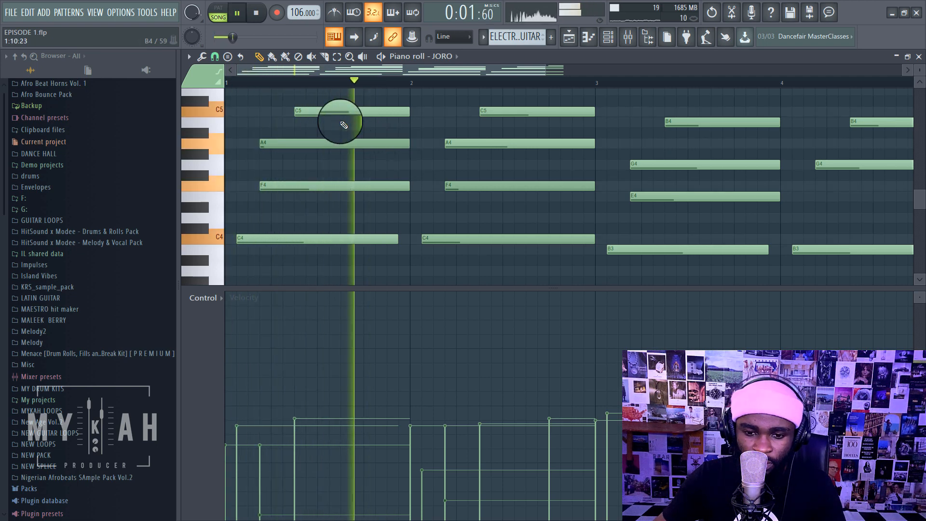
{"action": "left_click_drag", "start_coordinate": [396, 237], "coordinate": [403, 239]}
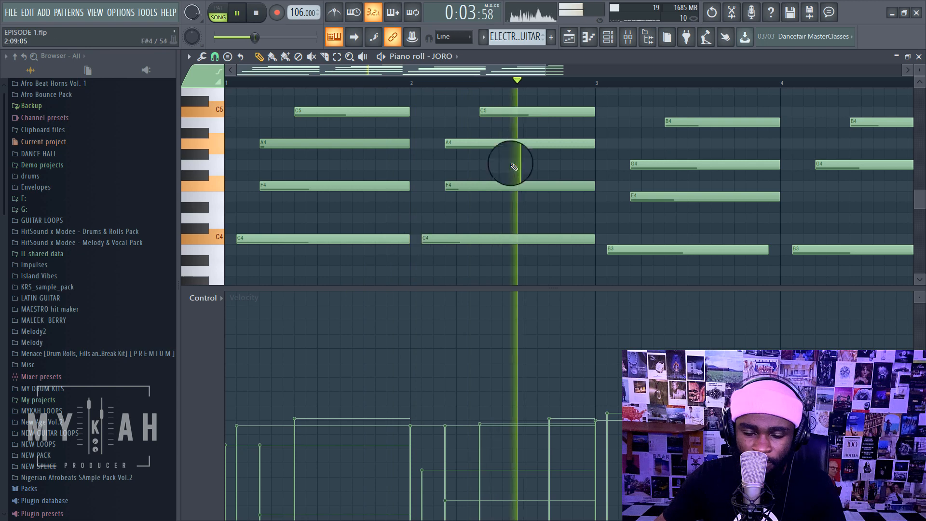
Listen to the guitar chords through bars 3 and 4 while viewing their notes, then stop playback.
{"action": "scroll", "coordinate": [548, 82], "scroll_direction": "down", "scroll_amount": 2}
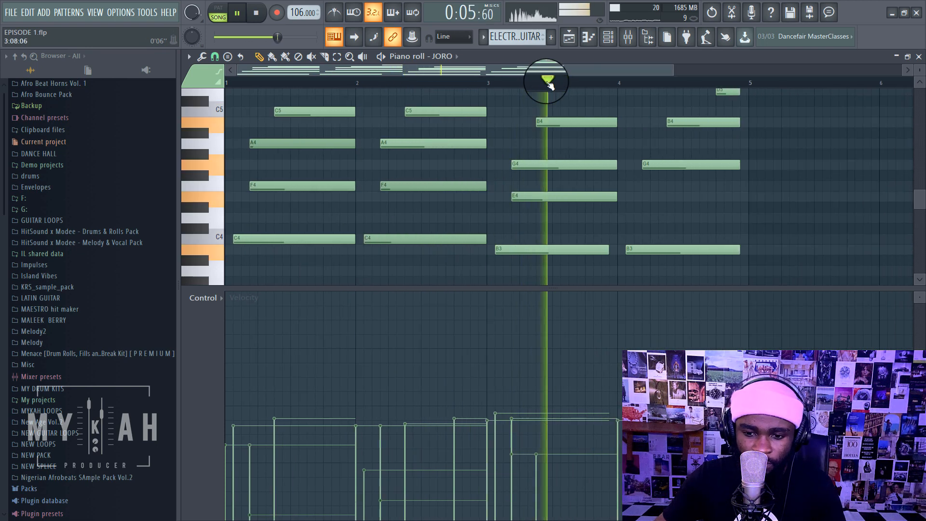
{"action": "scroll", "coordinate": [661, 196], "scroll_direction": "up", "scroll_amount": 2}
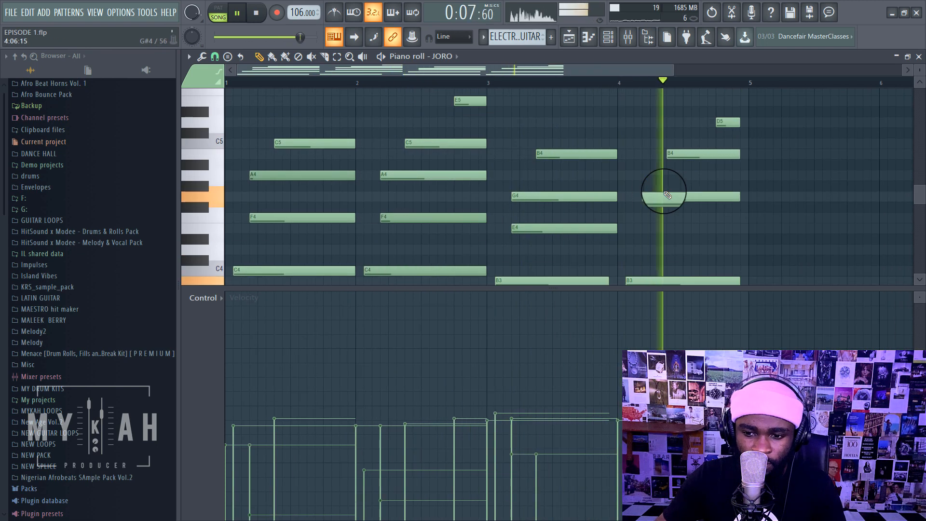
{"action": "scroll", "coordinate": [663, 194], "scroll_direction": "up", "scroll_amount": 2}
{"action": "key", "text": "space"}
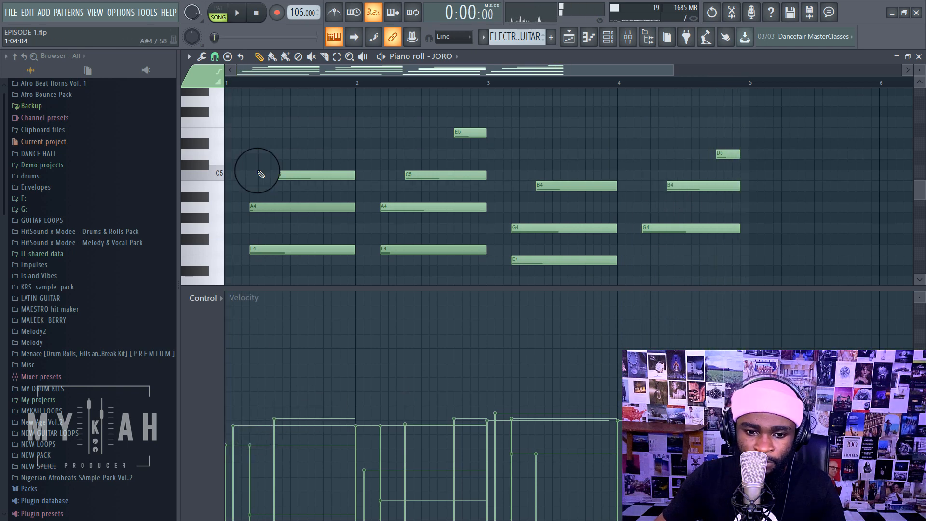
Play the guitar pattern alone with the metronome on and raise the velocities of the first F3 and C4 notes to about 49%.
{"action": "scroll", "coordinate": [549, 224], "scroll_direction": "down", "scroll_amount": 6}
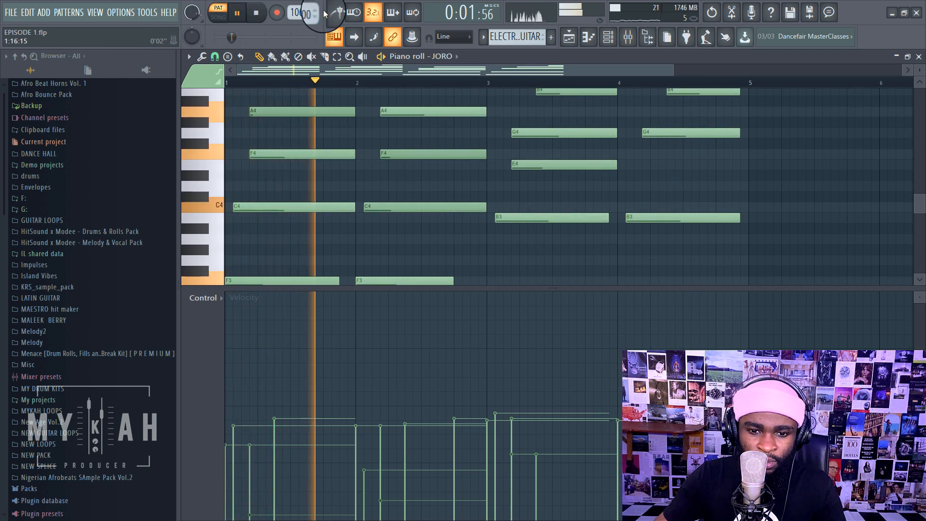
{"action": "left_click", "coordinate": [335, 15]}
{"action": "left_click", "coordinate": [232, 410]}
{"action": "key", "text": "space"}
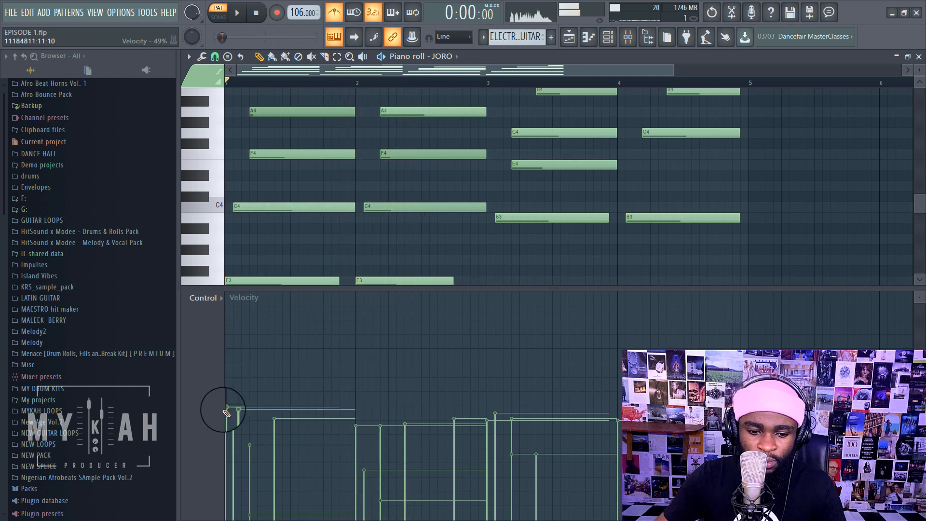
Lower the guitar notes' velocities and level them all to one even value, keeping bars 1 to 4 in view.
{"action": "key", "text": "space"}
{"action": "left_click_drag", "start_coordinate": [227, 410], "coordinate": [224, 442]}
{"action": "key", "text": "space"}
{"action": "scroll", "coordinate": [224, 441], "scroll_direction": "right", "scroll_amount": 10}
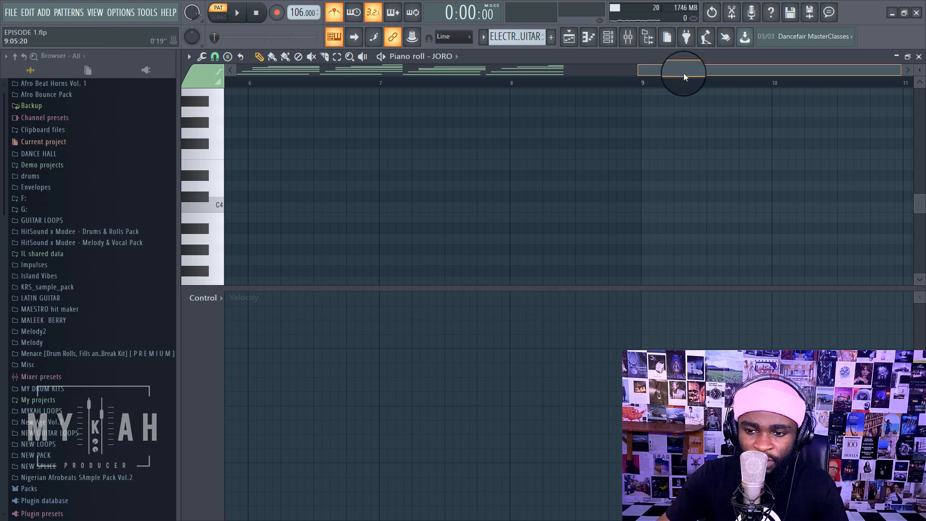
{"action": "left_click_drag", "start_coordinate": [684, 76], "coordinate": [276, 77]}
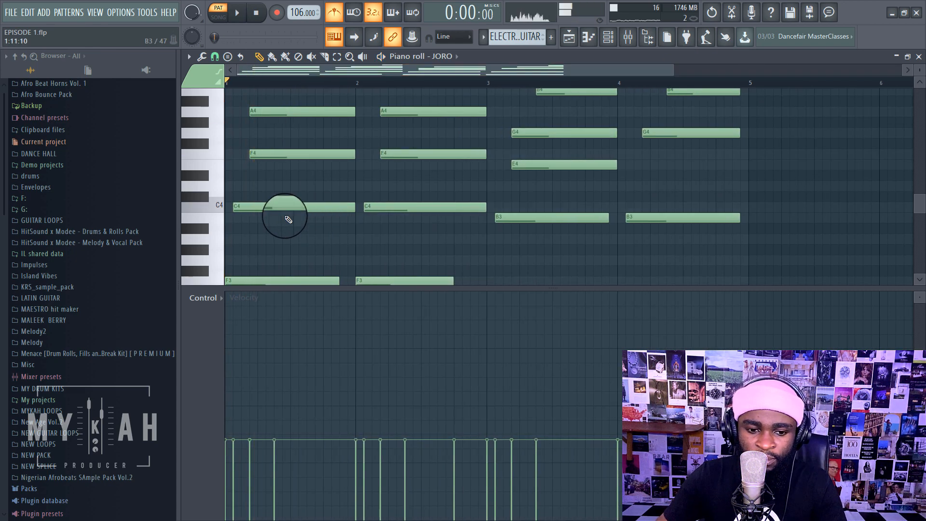
Try moving the two C4 notes to the starts of bars 1 and 2 while the guitar pattern plays.
{"action": "left_click_drag", "start_coordinate": [250, 211], "coordinate": [242, 210]}
{"action": "key", "text": "space"}
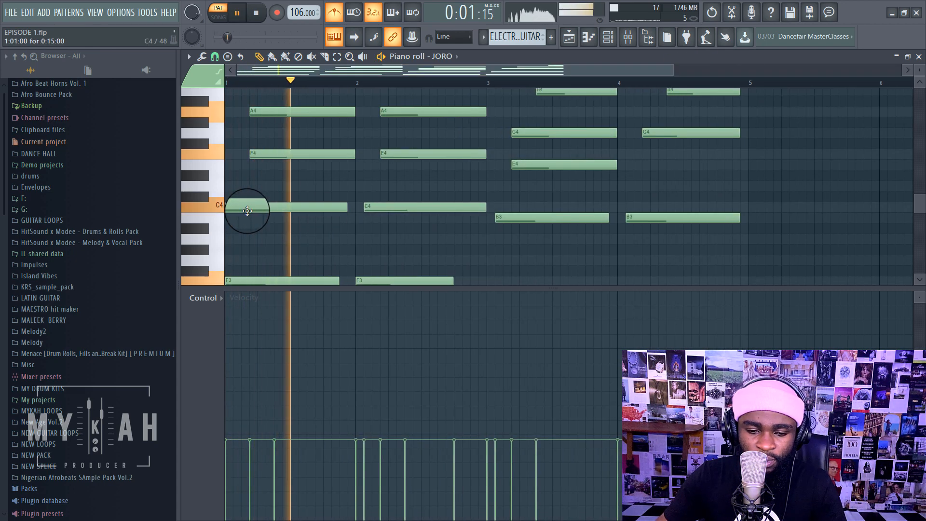
{"action": "left_click_drag", "start_coordinate": [345, 206], "coordinate": [385, 213]}
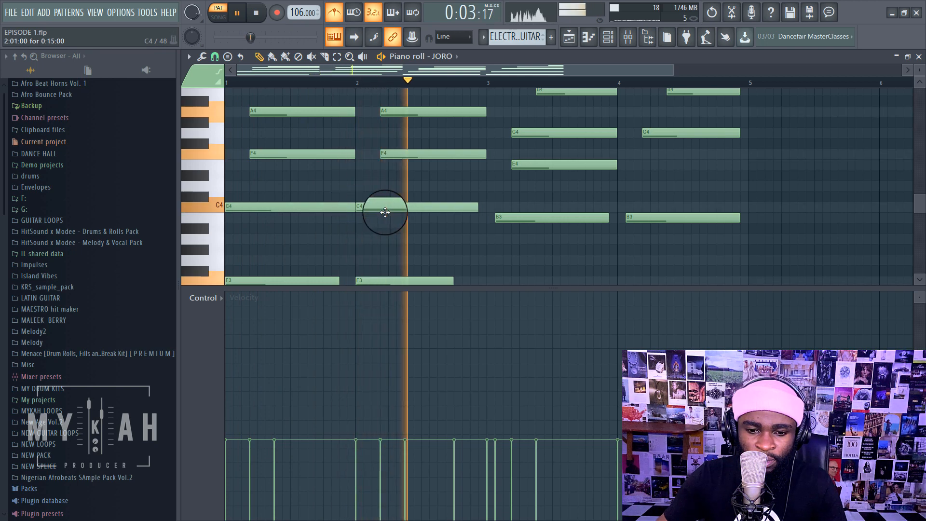
Extend the F3 notes in bars 1 and 2, and the second C4 note, to the ends of their bars.
{"action": "mouse_move", "coordinate": [342, 277]}
{"action": "left_mouse_down"}
{"action": "mouse_move", "coordinate": [352, 292]}
{"action": "mouse_move", "coordinate": [355, 267]}
{"action": "left_mouse_up"}
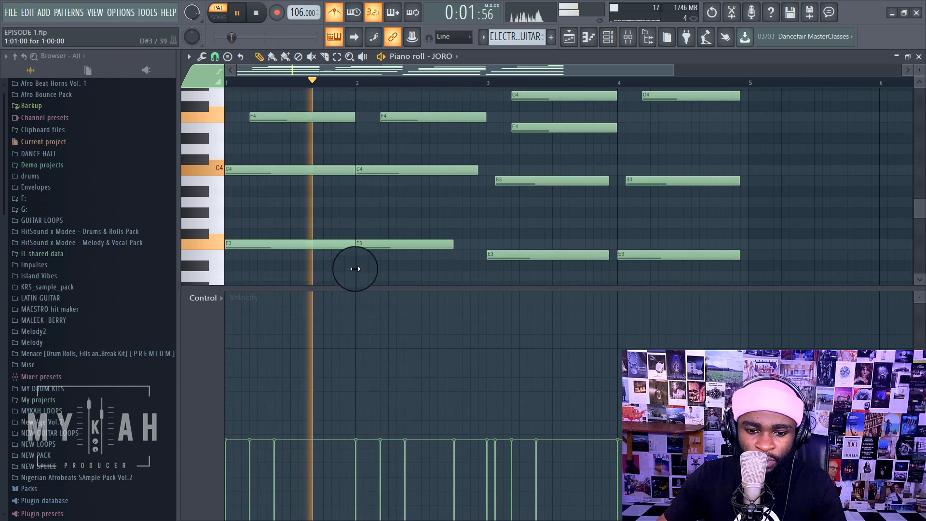
{"action": "left_click_drag", "start_coordinate": [453, 242], "coordinate": [477, 242]}
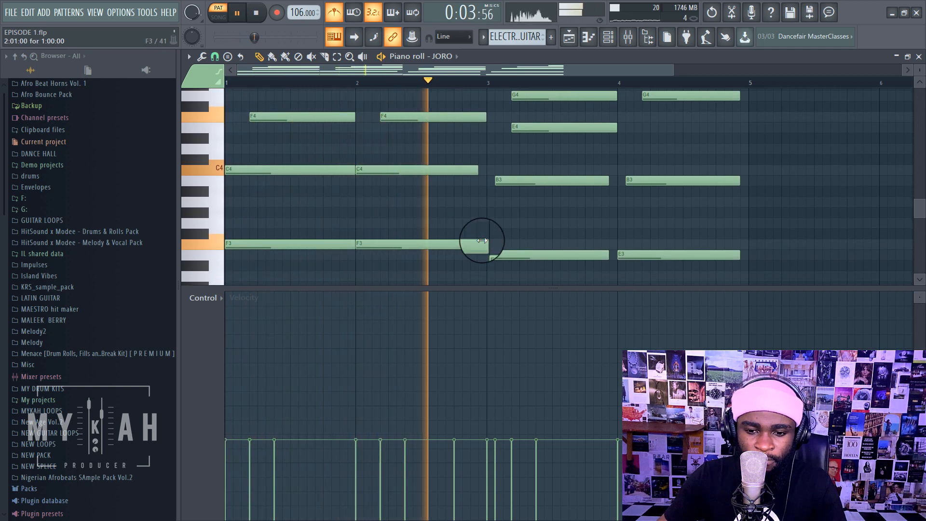
{"action": "left_click_drag", "start_coordinate": [479, 170], "coordinate": [488, 181]}
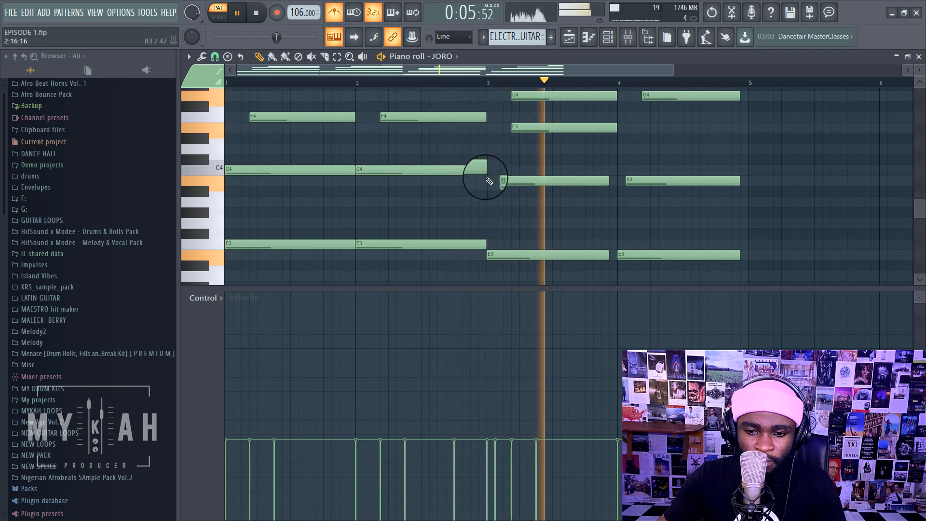
Restart playback, offset both C4 notes slightly after the starts of bars 1 and 2, and make them end with their bars.
{"action": "key", "text": "space"}
{"action": "key", "text": "space"}
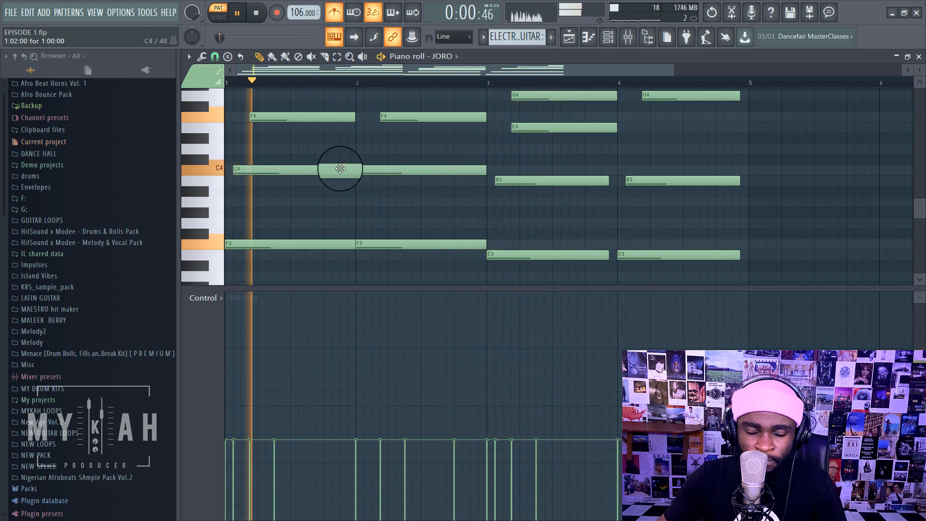
{"action": "left_click", "coordinate": [319, 169]}
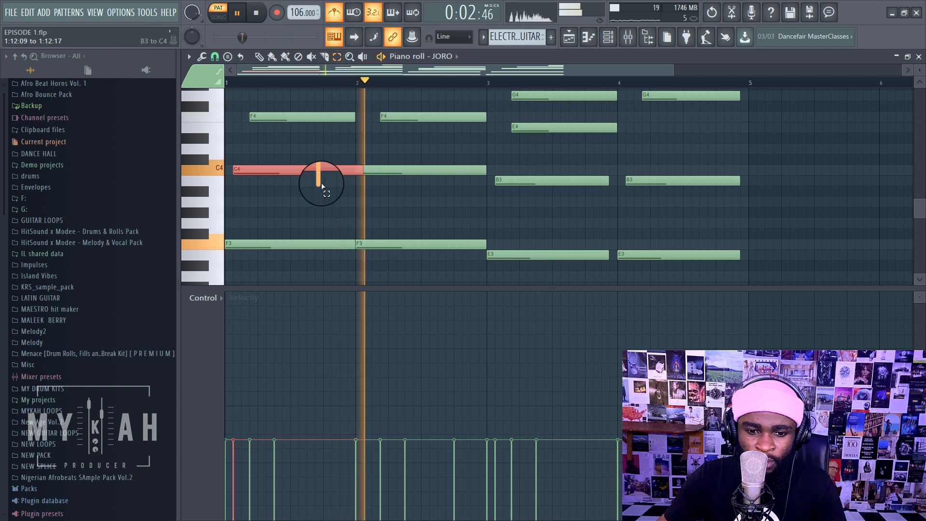
{"action": "left_click", "coordinate": [367, 171]}
{"action": "left_click_drag", "start_coordinate": [370, 175], "coordinate": [378, 174]}
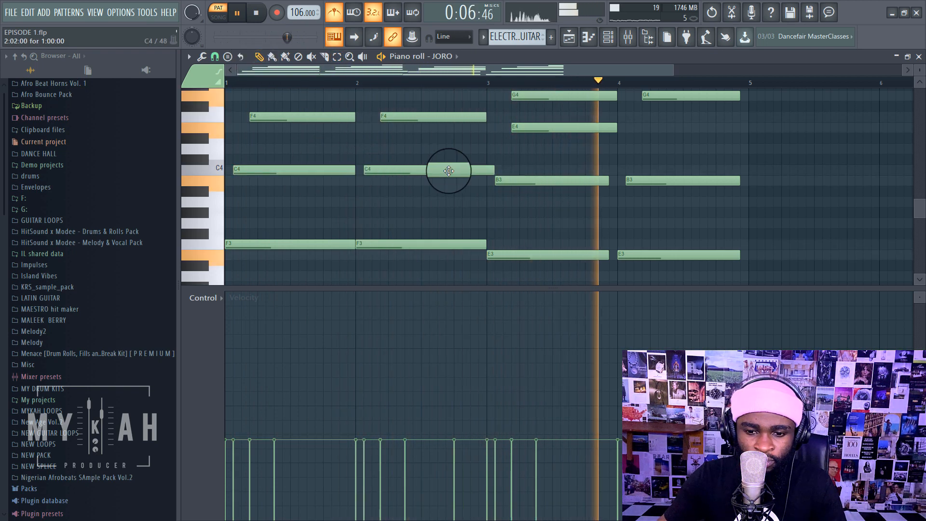
{"action": "left_click_drag", "start_coordinate": [491, 173], "coordinate": [485, 173]}
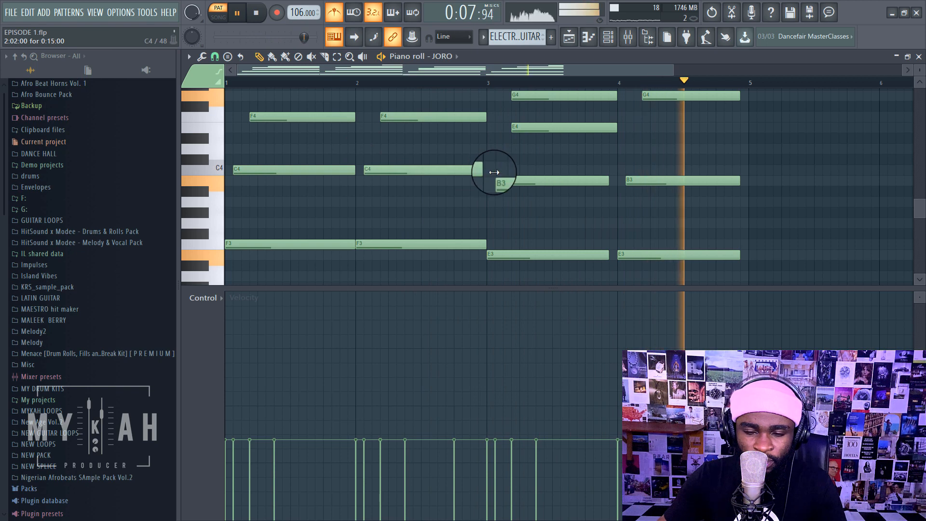
Extend the E3, B3, G4, B4 and D5 notes in bar 4 to the end of the bar.
{"action": "left_click", "coordinate": [569, 37]}
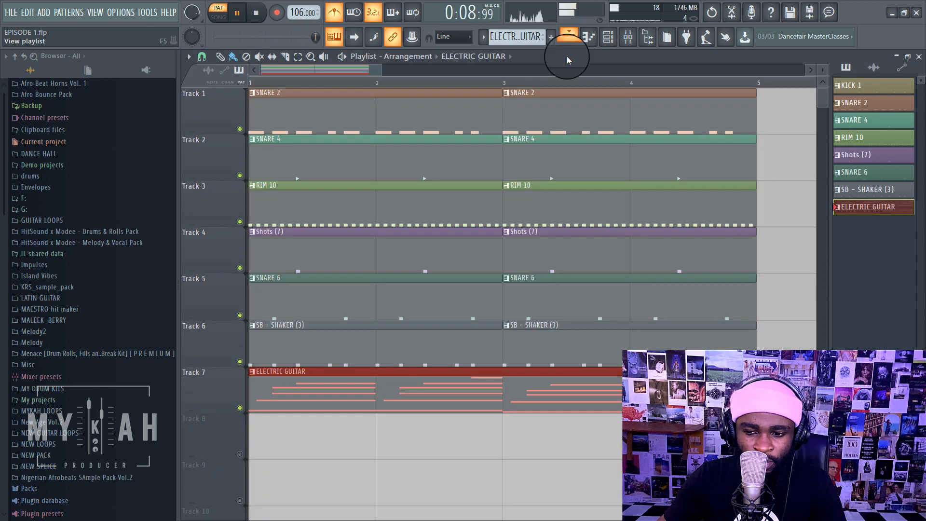
{"action": "left_click", "coordinate": [591, 41]}
{"action": "left_click_drag", "start_coordinate": [743, 259], "coordinate": [749, 264]}
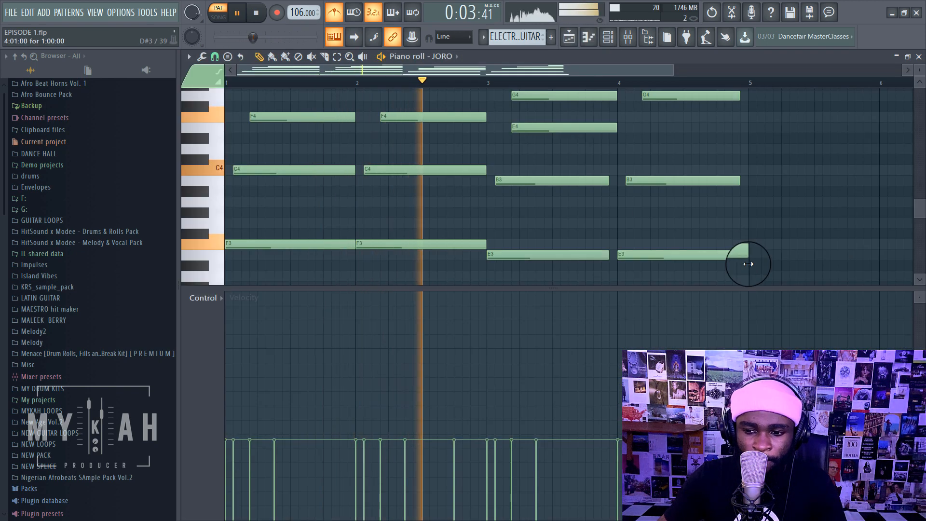
{"action": "left_click_drag", "start_coordinate": [739, 181], "coordinate": [749, 191]}
{"action": "scroll", "coordinate": [748, 190], "scroll_direction": "up", "scroll_amount": 3}
{"action": "left_click_drag", "start_coordinate": [739, 148], "coordinate": [749, 148]}
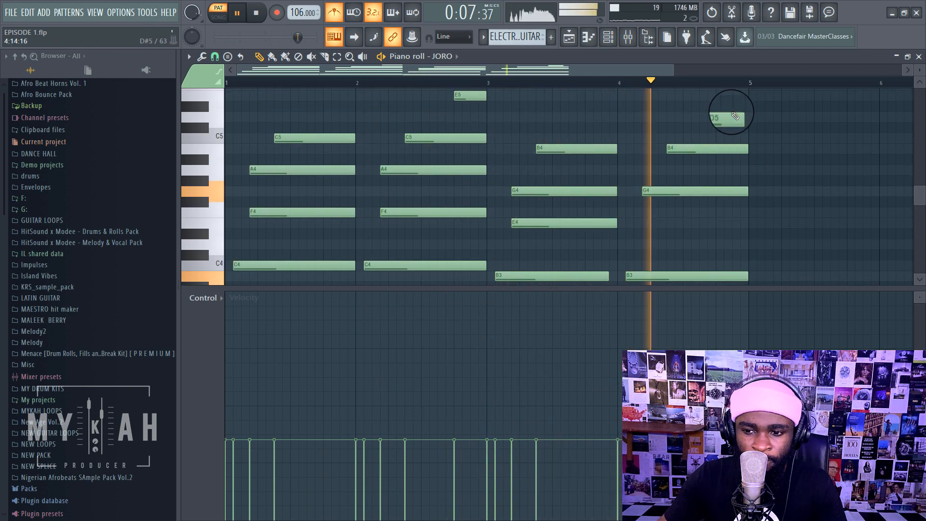
{"action": "left_click_drag", "start_coordinate": [742, 117], "coordinate": [749, 118]}
Open the JORO instrument's settings, then lower its mixer track to -3.0 dB while playing the guitar pattern.
{"action": "left_click", "coordinate": [570, 37]}
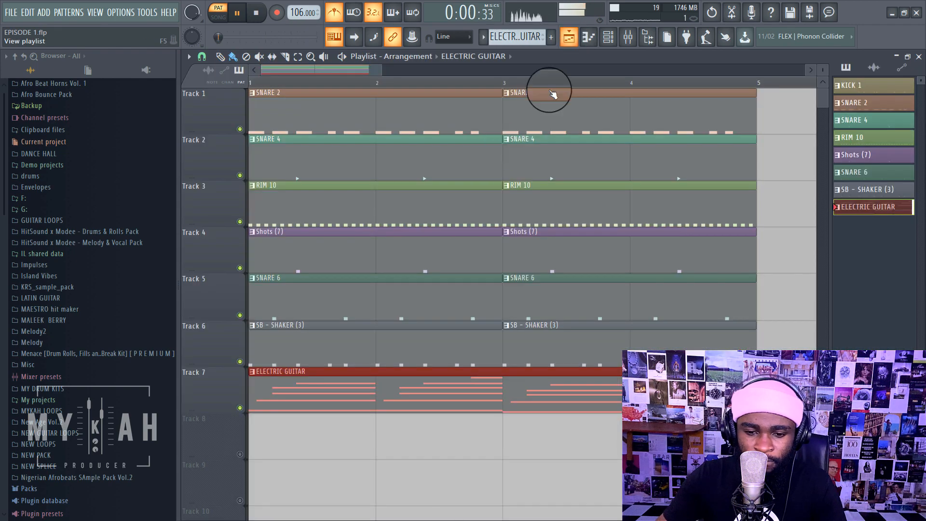
{"action": "left_click", "coordinate": [616, 37]}
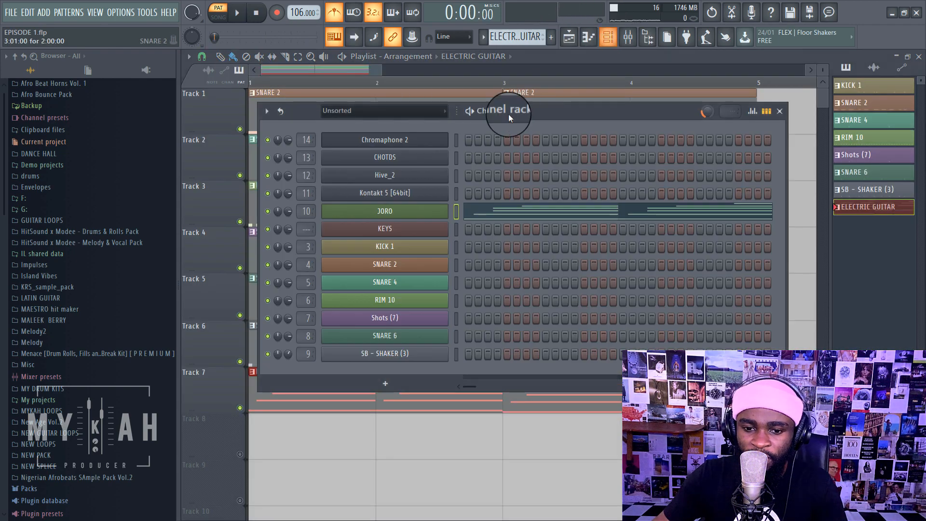
{"action": "left_click", "coordinate": [419, 214]}
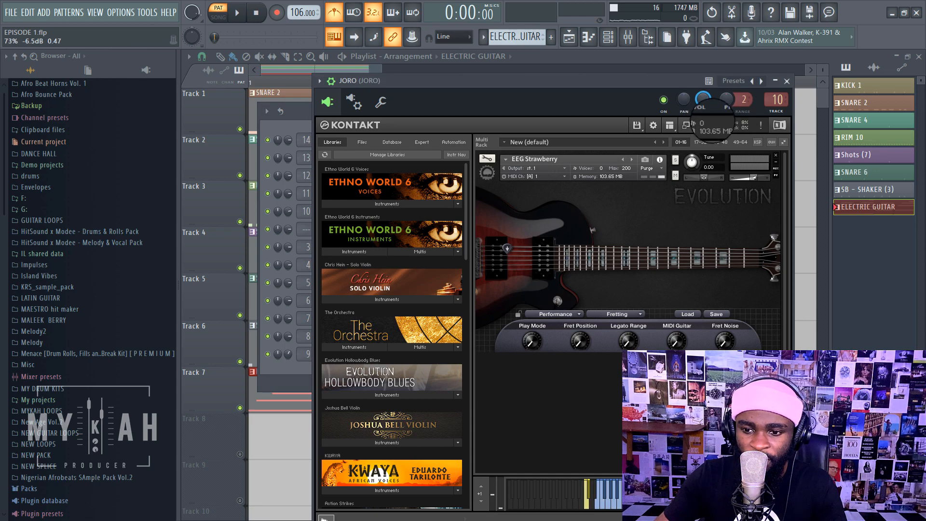
{"action": "right_click", "coordinate": [706, 99]}
{"action": "left_click", "coordinate": [725, 107]}
{"action": "left_click", "coordinate": [628, 37]}
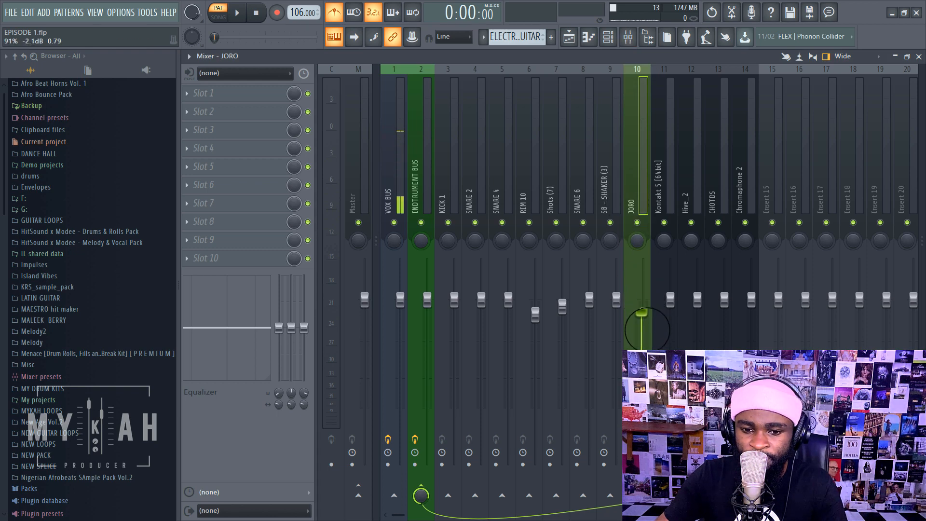
{"action": "key", "text": "space"}
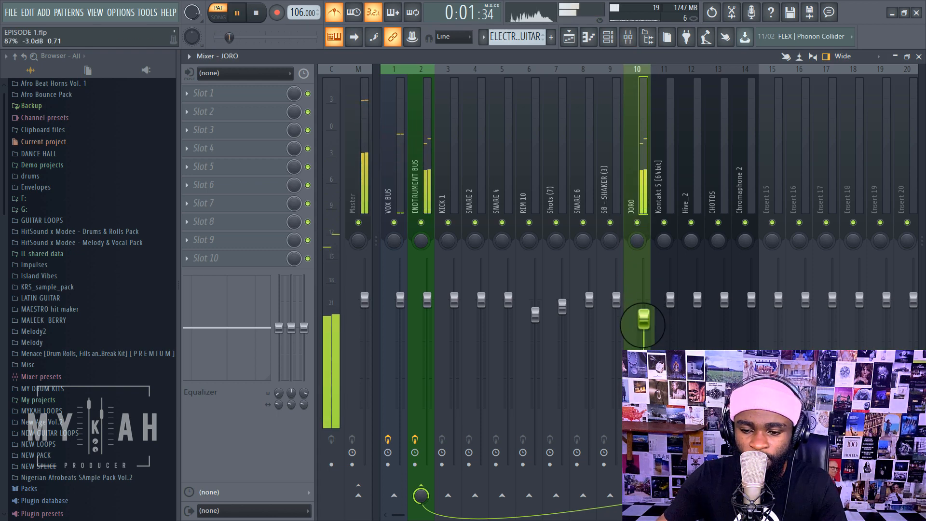
Return to the playlist, switch to song mode with the metronome off, and play the full arrangement.
{"action": "left_click", "coordinate": [570, 38]}
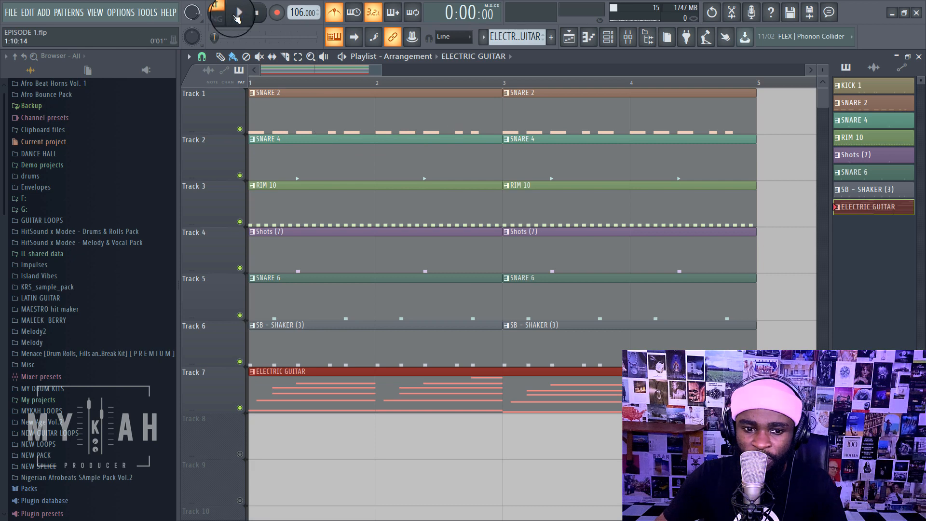
{"action": "key", "text": "space"}
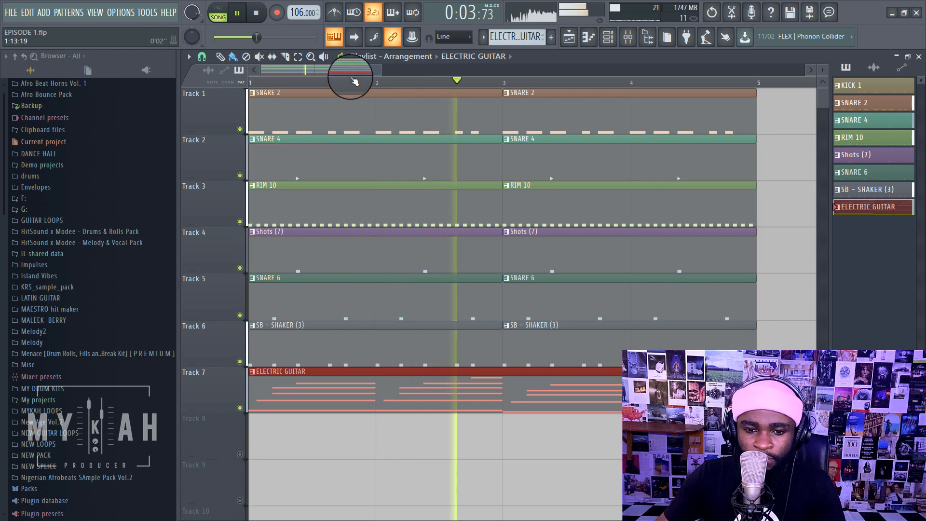
{"action": "scroll", "coordinate": [354, 81], "scroll_direction": "down", "scroll_amount": 2}
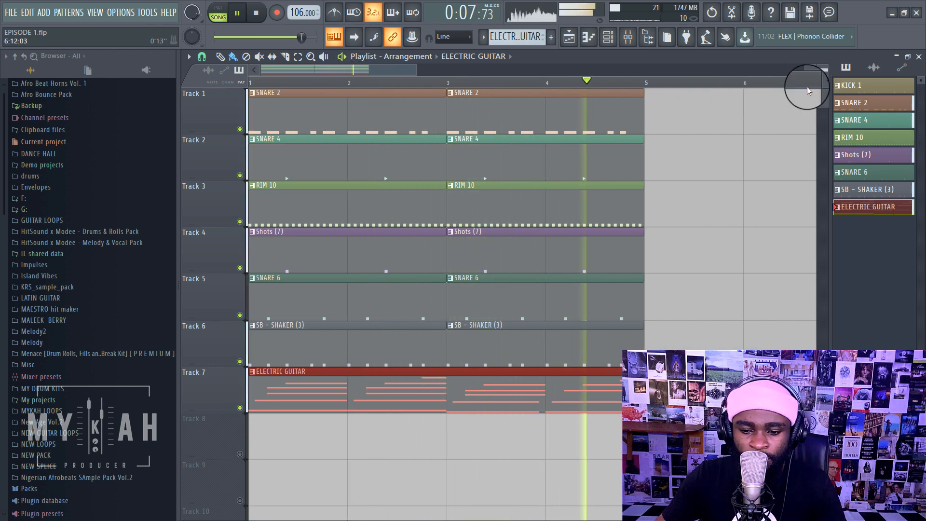
Open the electric guitar clip's notes, extend B3 and E3 in bar 3 to the end of the bar, and stop playback.
{"action": "double_click", "coordinate": [397, 376]}
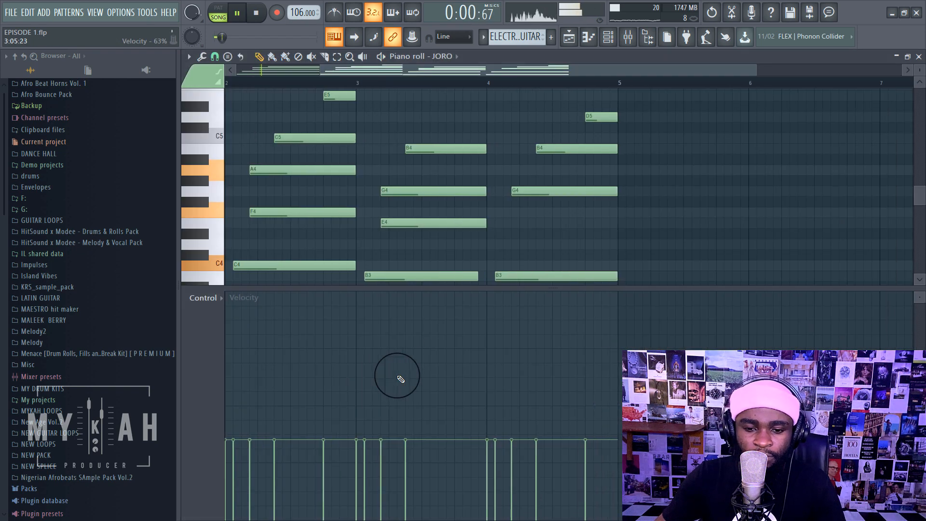
{"action": "left_click_drag", "start_coordinate": [477, 279], "coordinate": [483, 281]}
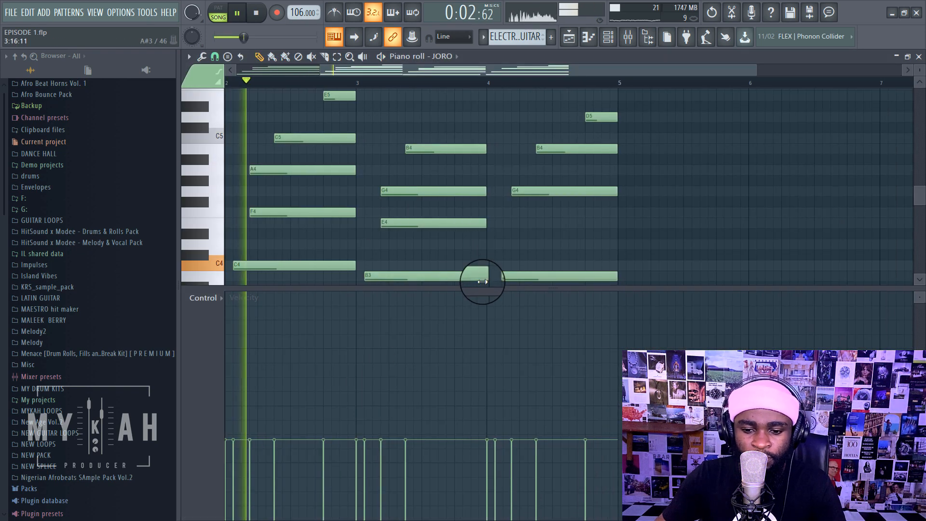
{"action": "left_click_drag", "start_coordinate": [381, 70], "coordinate": [237, 84]}
{"action": "scroll", "coordinate": [310, 213], "scroll_direction": "down", "scroll_amount": 5}
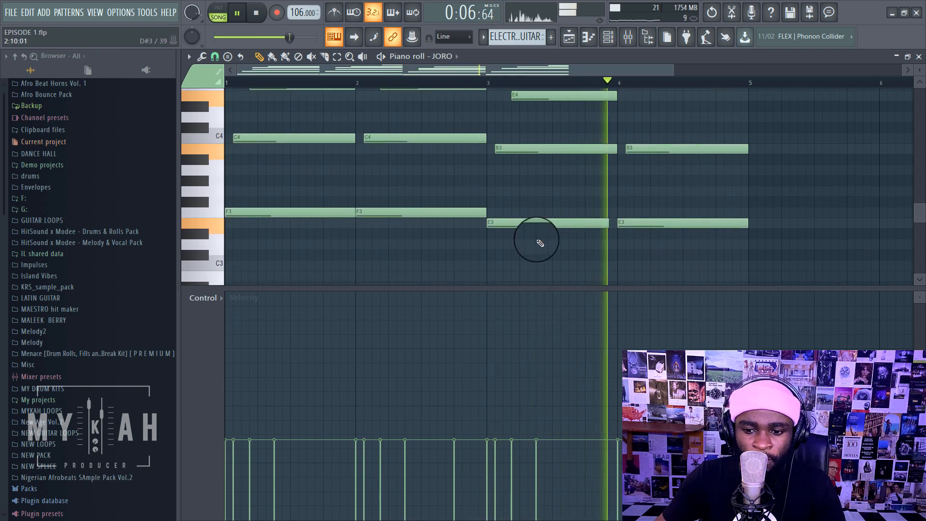
{"action": "left_click_drag", "start_coordinate": [607, 223], "coordinate": [609, 224]}
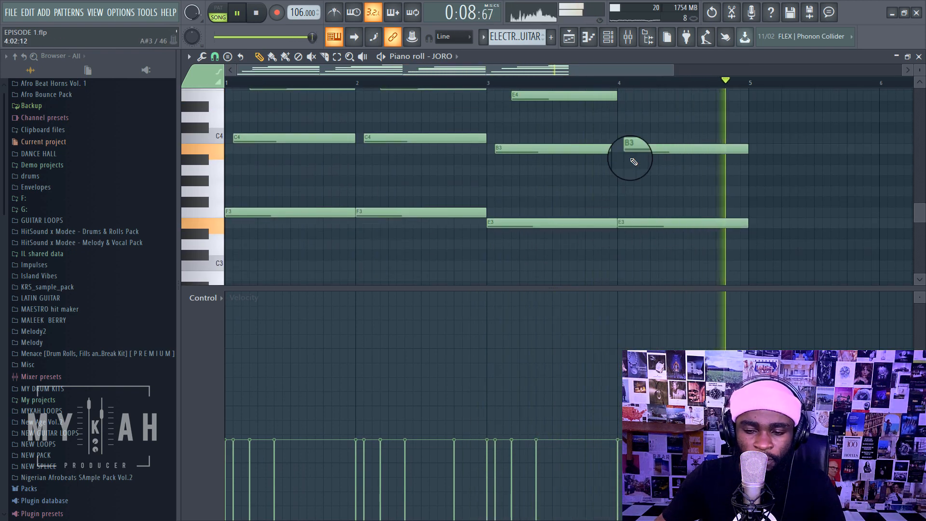
{"action": "scroll", "coordinate": [632, 164], "scroll_direction": "up", "scroll_amount": 4}
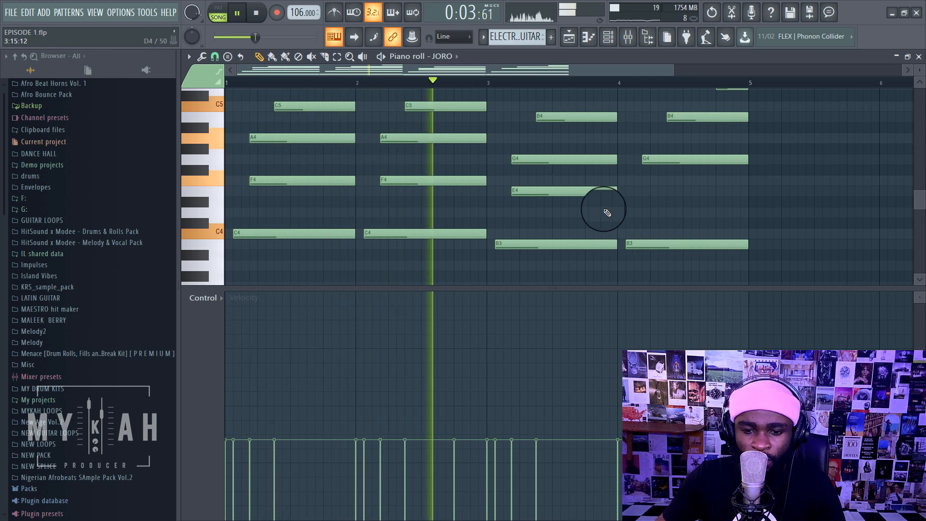
{"action": "scroll", "coordinate": [553, 210], "scroll_direction": "up", "scroll_amount": 4}
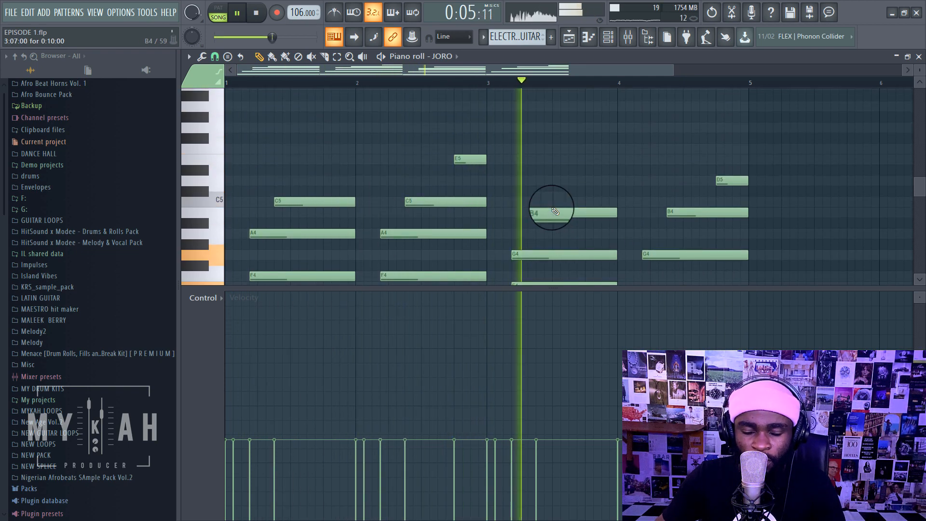
{"action": "key", "text": "space"}
Return to the playlist, fit the four-bar arrangement in view, and play it from the start.
{"action": "left_click", "coordinate": [570, 38]}
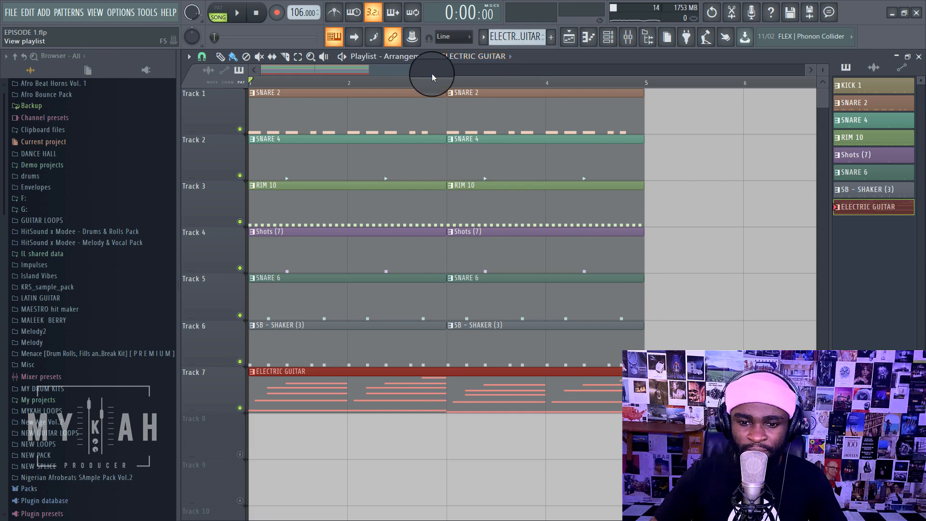
{"action": "left_click_drag", "start_coordinate": [418, 69], "coordinate": [384, 92]}
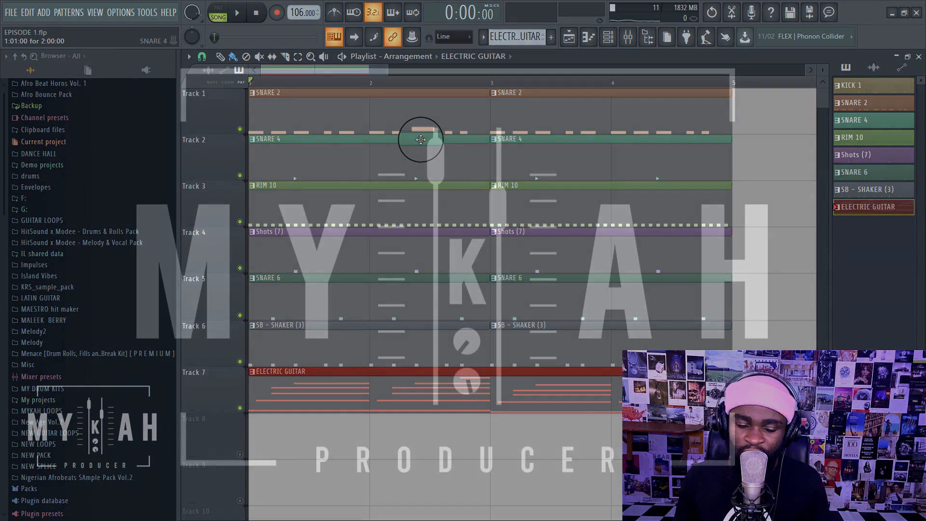
{"action": "key", "text": "space"}
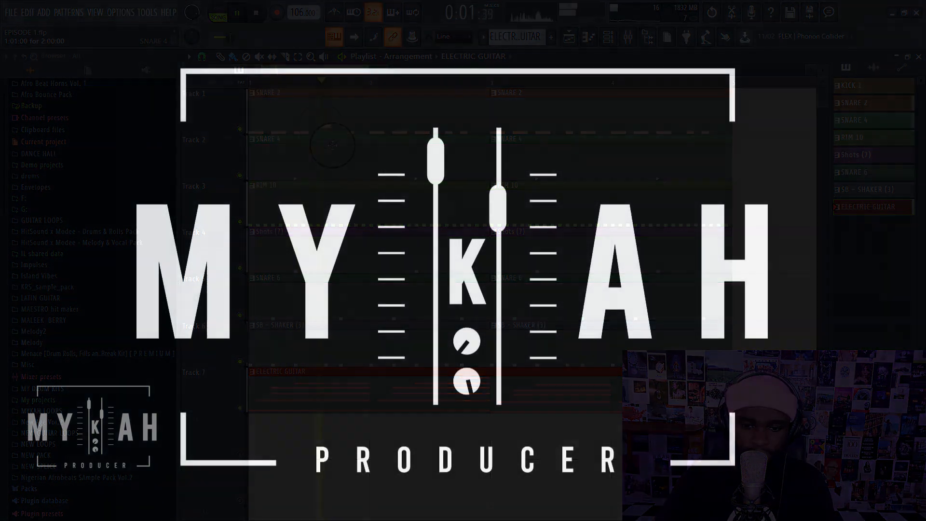